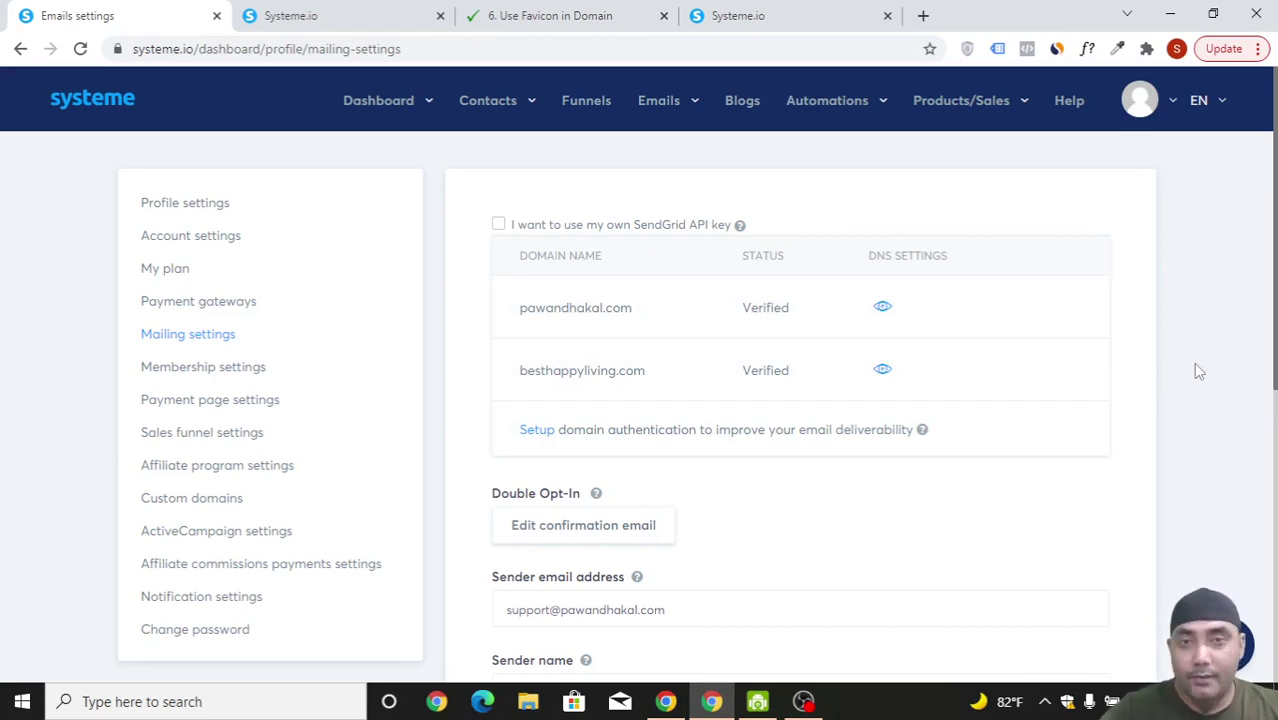
- Look over the school courses, favicon lecture and Policy Pages tabs, then return to mailing settings
{"action": "left_click", "coordinate": [285, 16]}
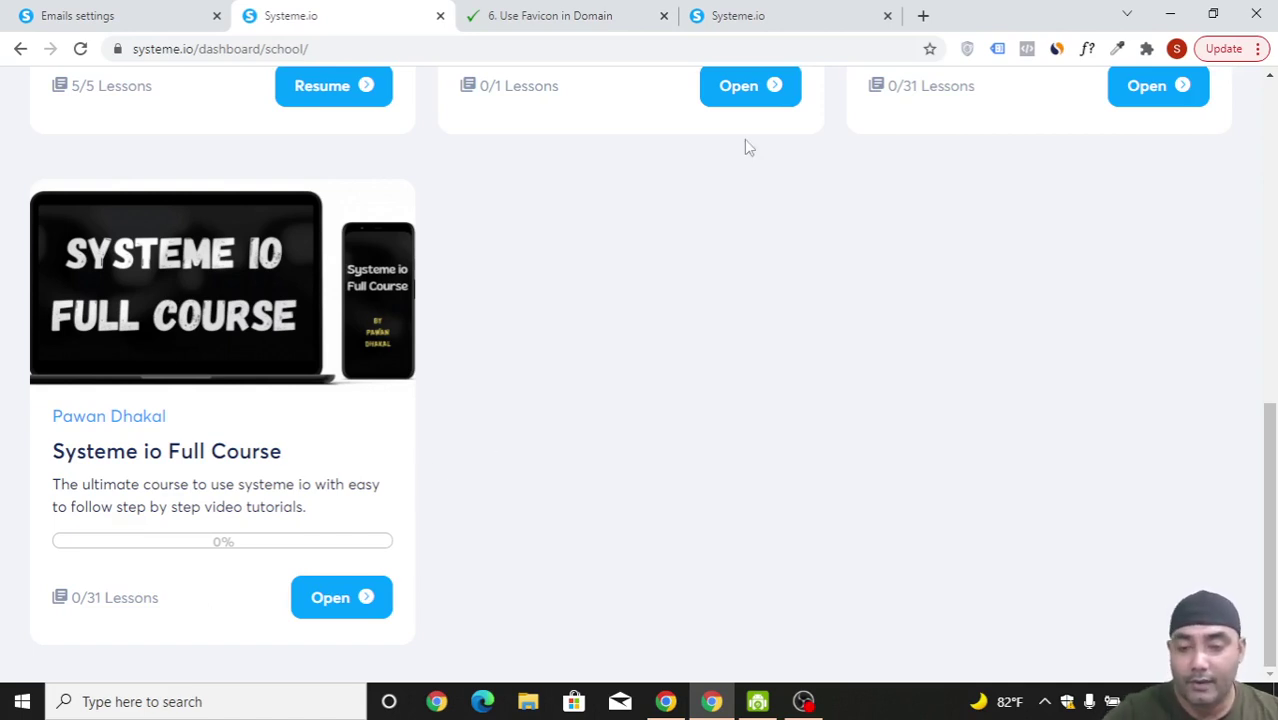
{"action": "left_click", "coordinate": [555, 14]}
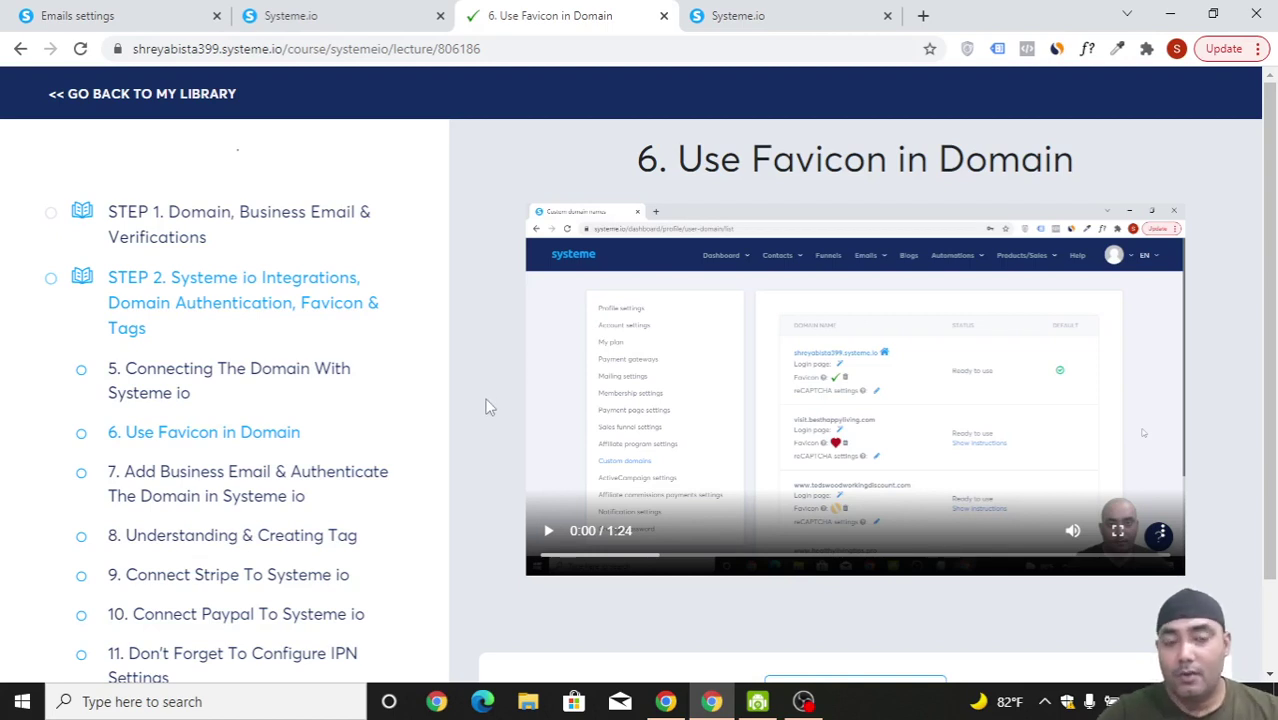
{"action": "left_click", "coordinate": [767, 15]}
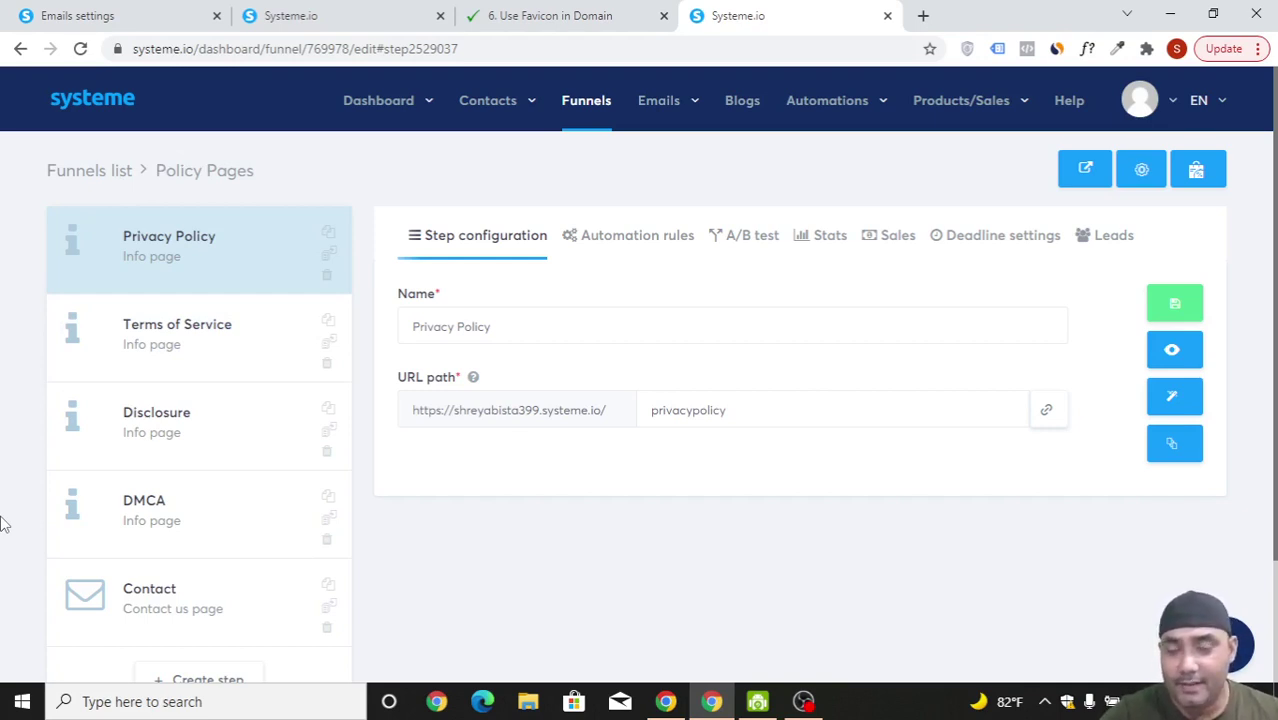
{"action": "left_click", "coordinate": [56, 12]}
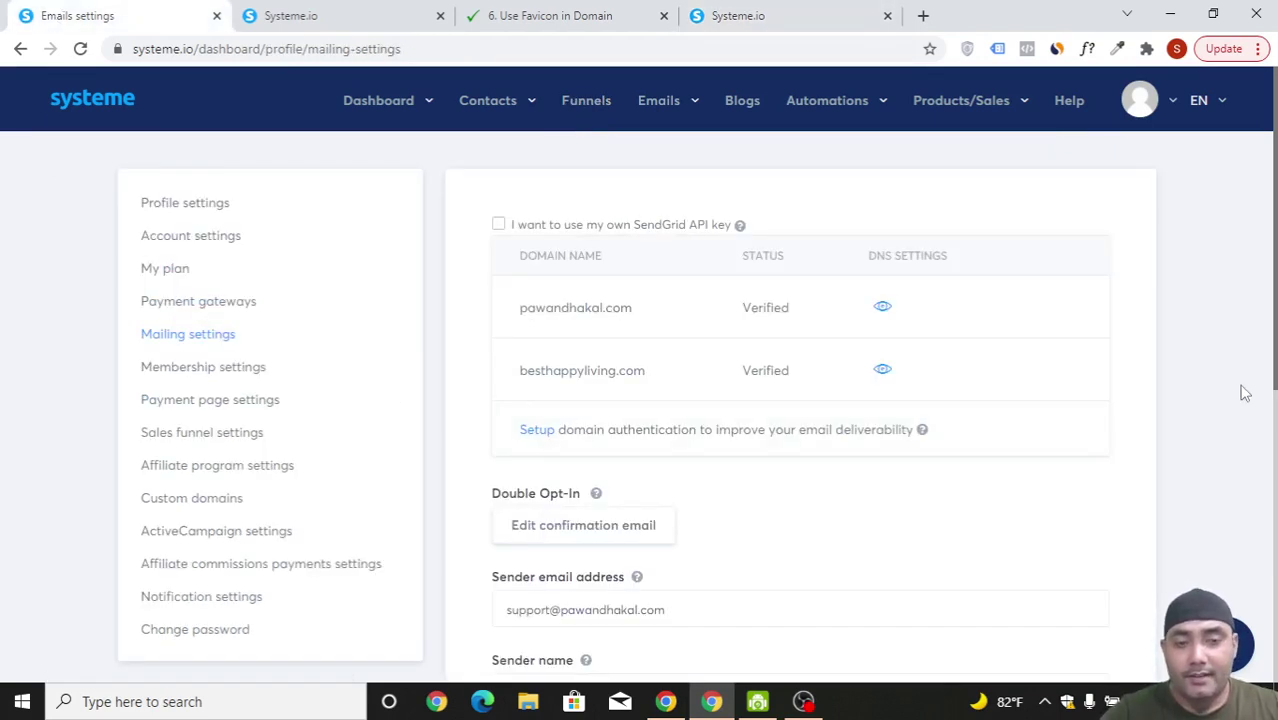
{"action": "left_click", "coordinate": [1148, 108]}
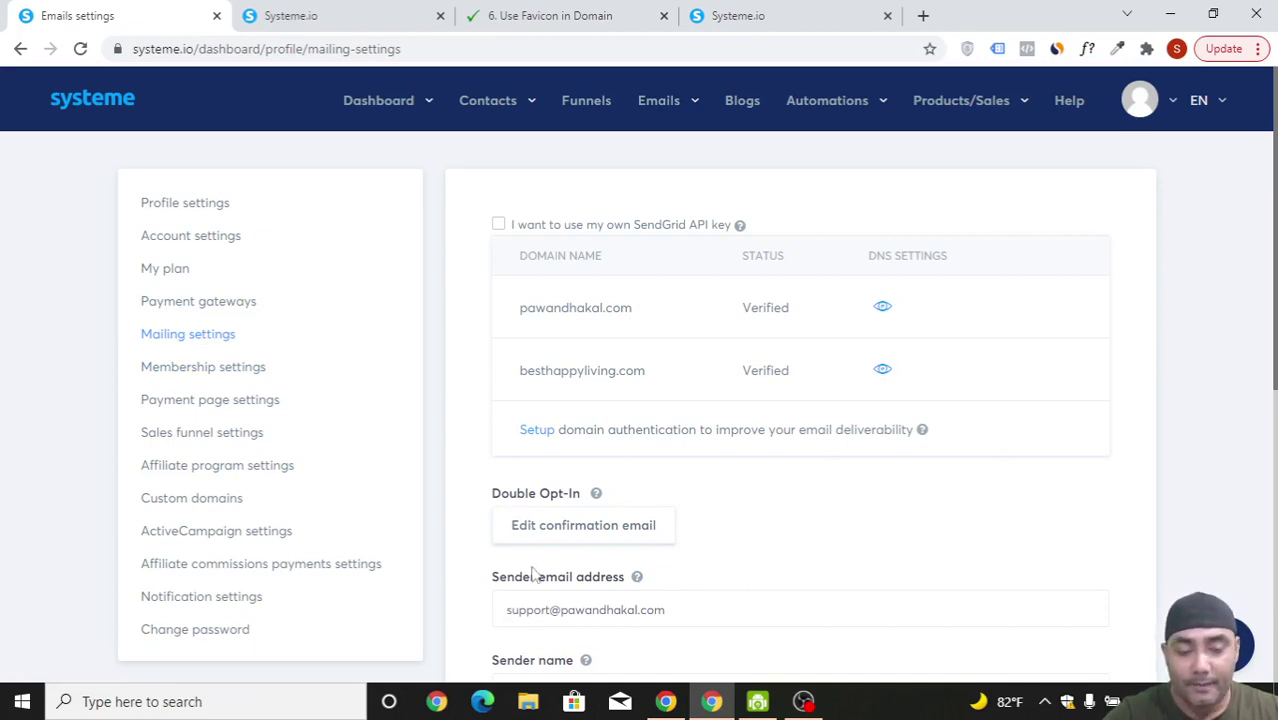
- Copy healthylivingtips.pro from the Namecheap domain list and return to Systeme.io mailing settings
{"action": "left_click", "coordinate": [665, 701]}
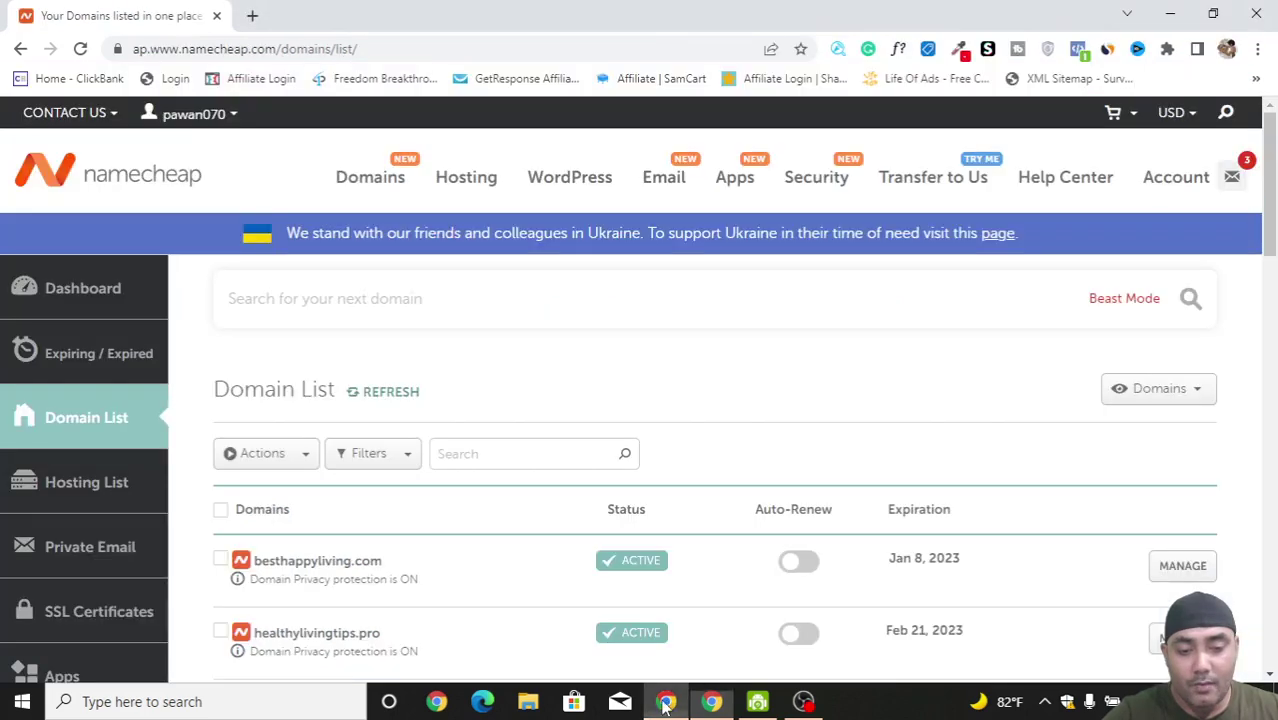
{"action": "left_click_drag", "start_coordinate": [390, 638], "coordinate": [253, 636]}
{"action": "key", "text": "ctrl+c"}
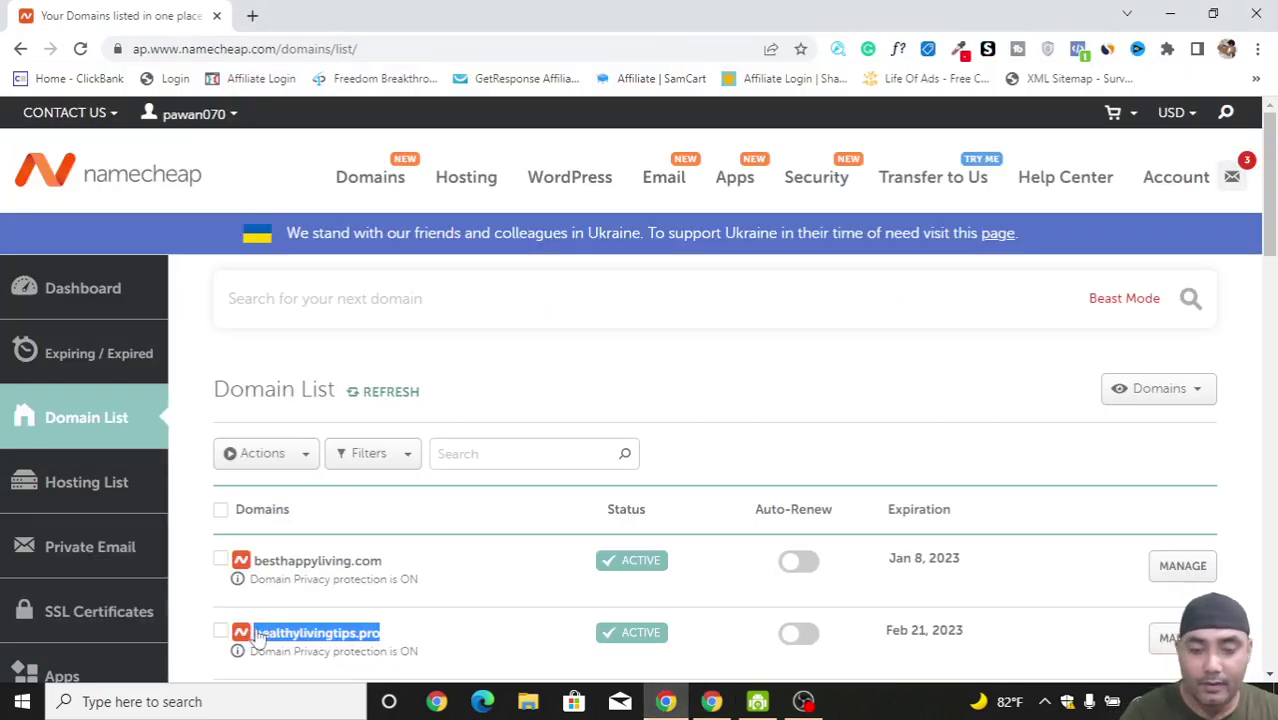
{"action": "left_click", "coordinate": [703, 704]}
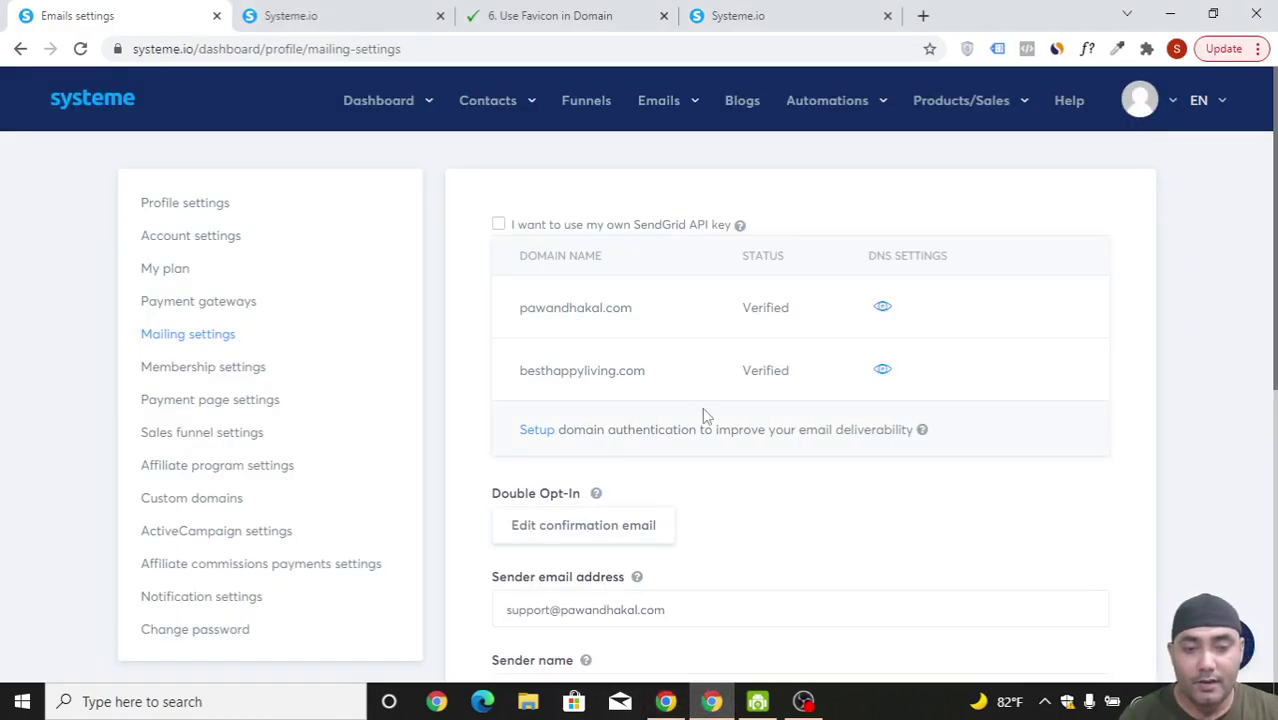
- Start domain authentication for the pasted healthylivingtips.pro to get its DNS records
{"action": "left_click", "coordinate": [551, 437]}
{"action": "key", "text": "ctrl+v"}
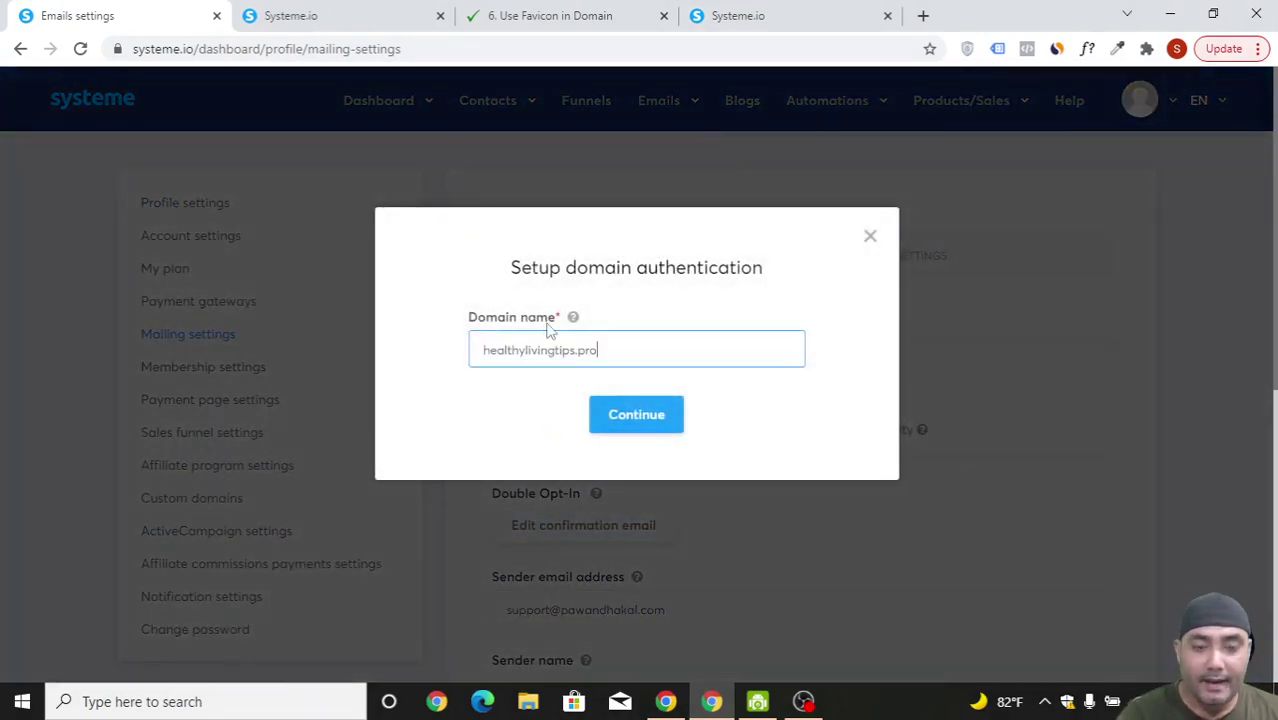
{"action": "left_click", "coordinate": [620, 420]}
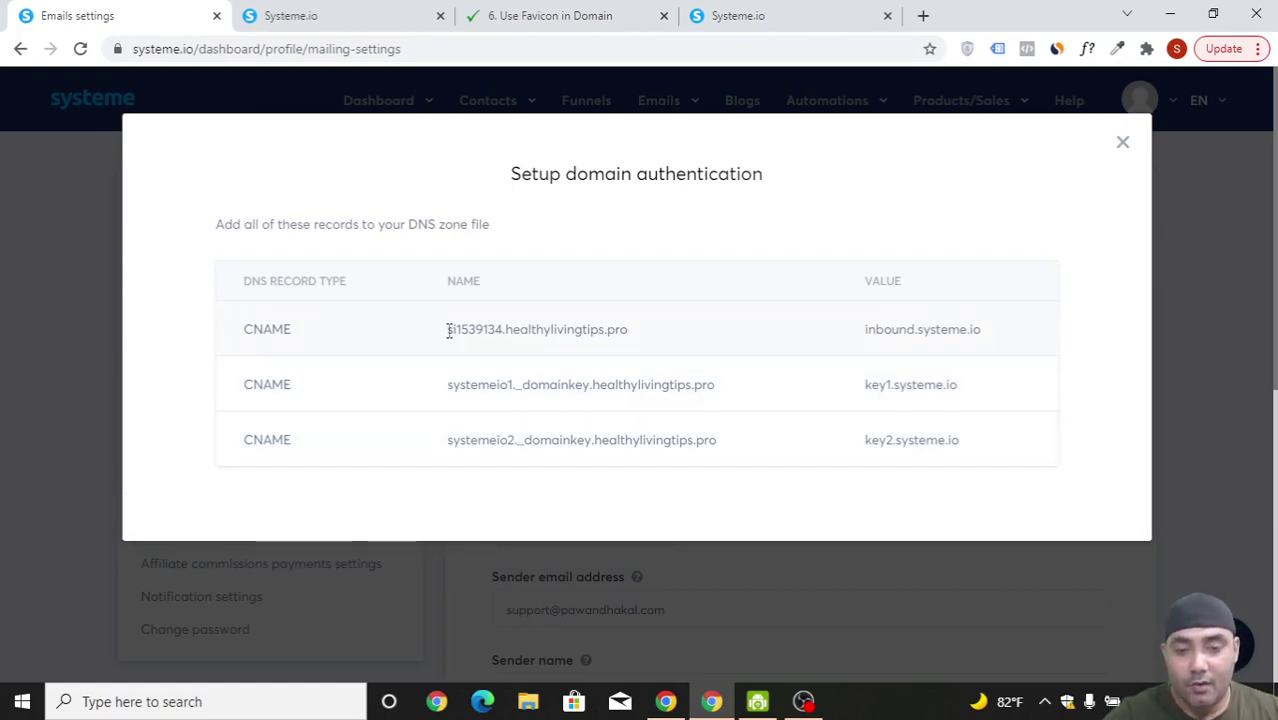
- Copy the first record's host prefix si1539134
{"action": "left_click_drag", "start_coordinate": [449, 331], "coordinate": [502, 337]}
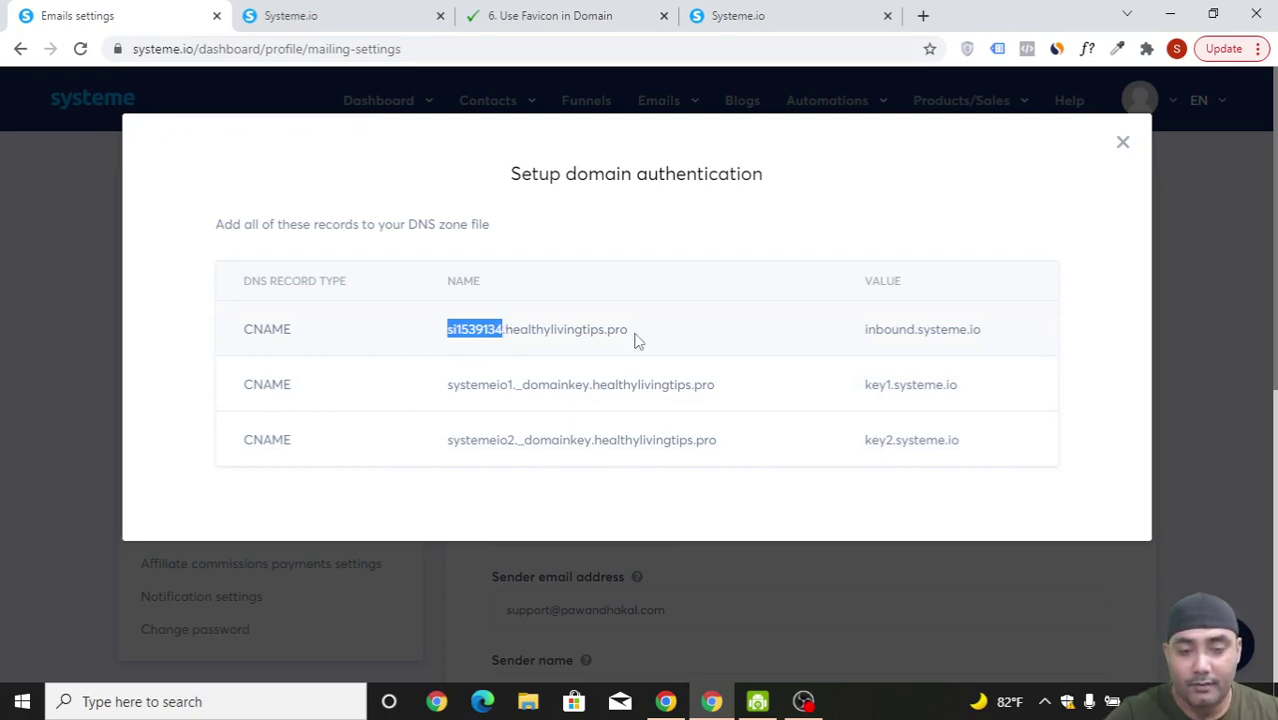
{"action": "right_click", "coordinate": [483, 337]}
{"action": "left_click", "coordinate": [533, 343]}
- In Namecheap, open Advanced DNS for healthylivingtips.pro
{"action": "left_click", "coordinate": [668, 701]}
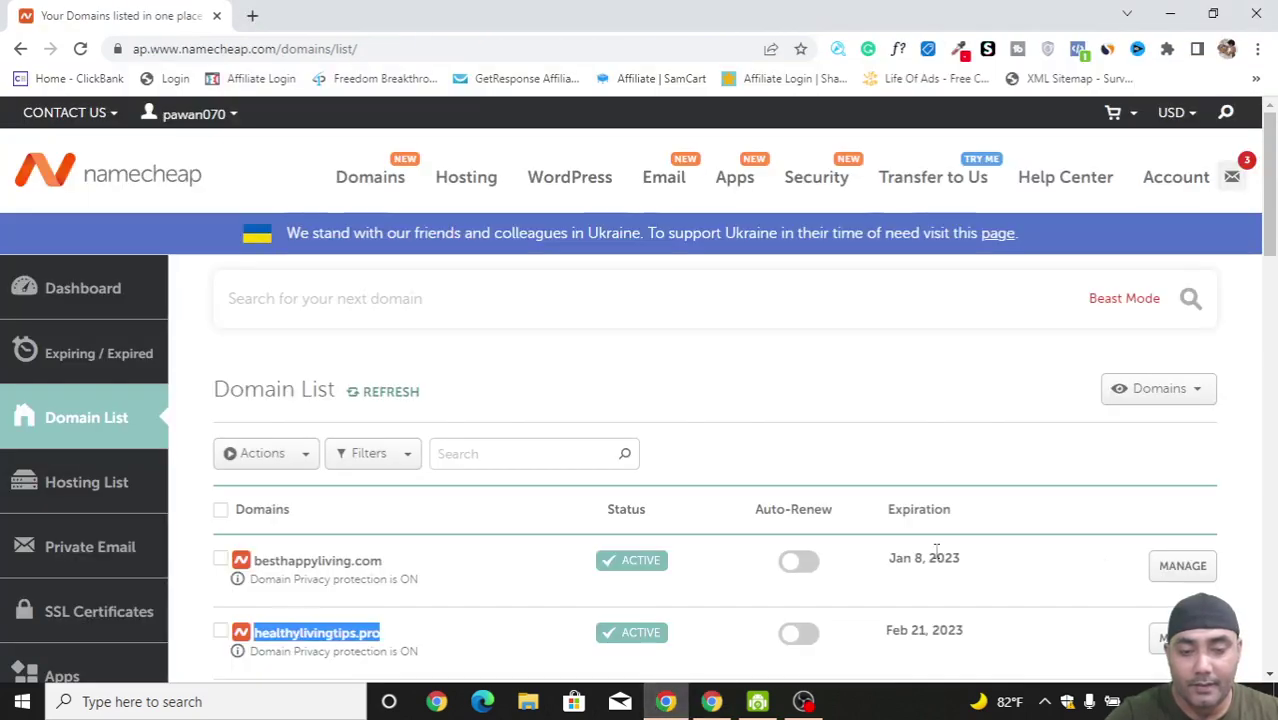
{"action": "scroll", "coordinate": [958, 537], "scroll_direction": "down", "scroll_amount": 1}
{"action": "left_click", "coordinate": [1198, 545]}
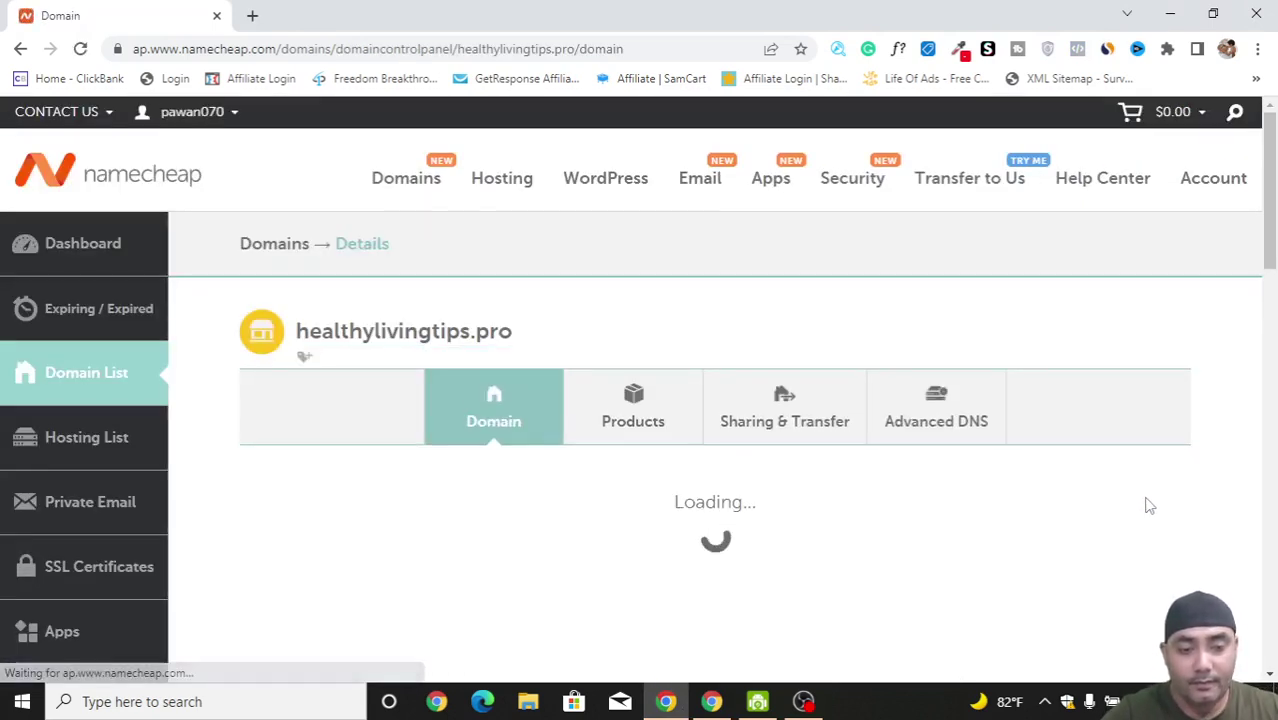
{"action": "left_click", "coordinate": [979, 420]}
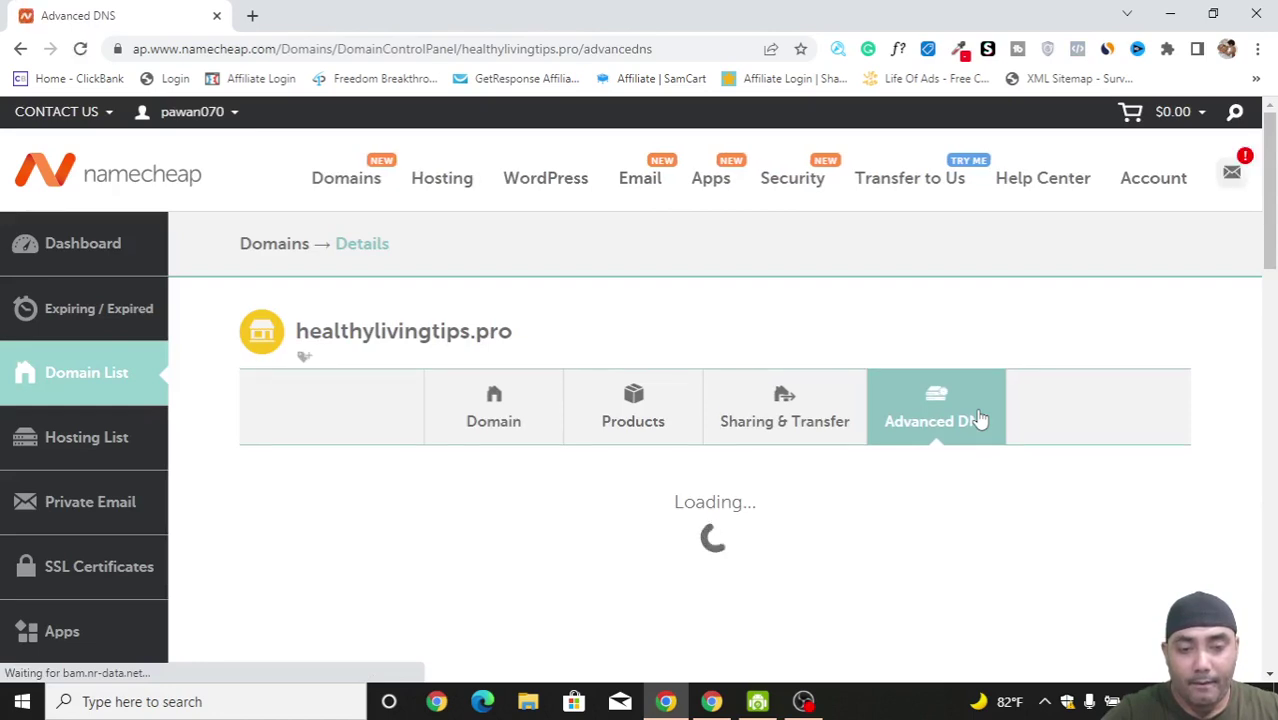
{"action": "scroll", "coordinate": [976, 420], "scroll_direction": "down", "scroll_amount": 1}
{"action": "scroll", "coordinate": [979, 420], "scroll_direction": "down", "scroll_amount": 2}
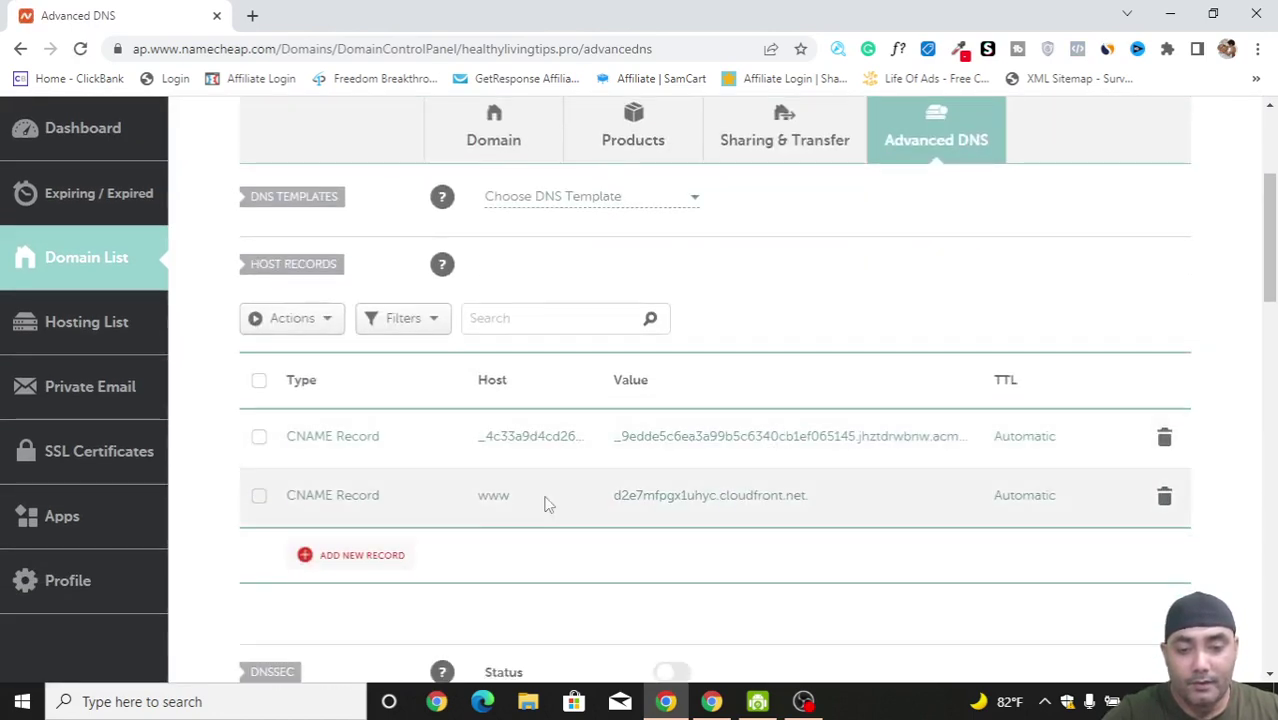
- Add a new CNAME record with host si1539134
{"action": "left_click", "coordinate": [395, 567]}
{"action": "scroll", "coordinate": [379, 434], "scroll_direction": "down", "scroll_amount": 1}
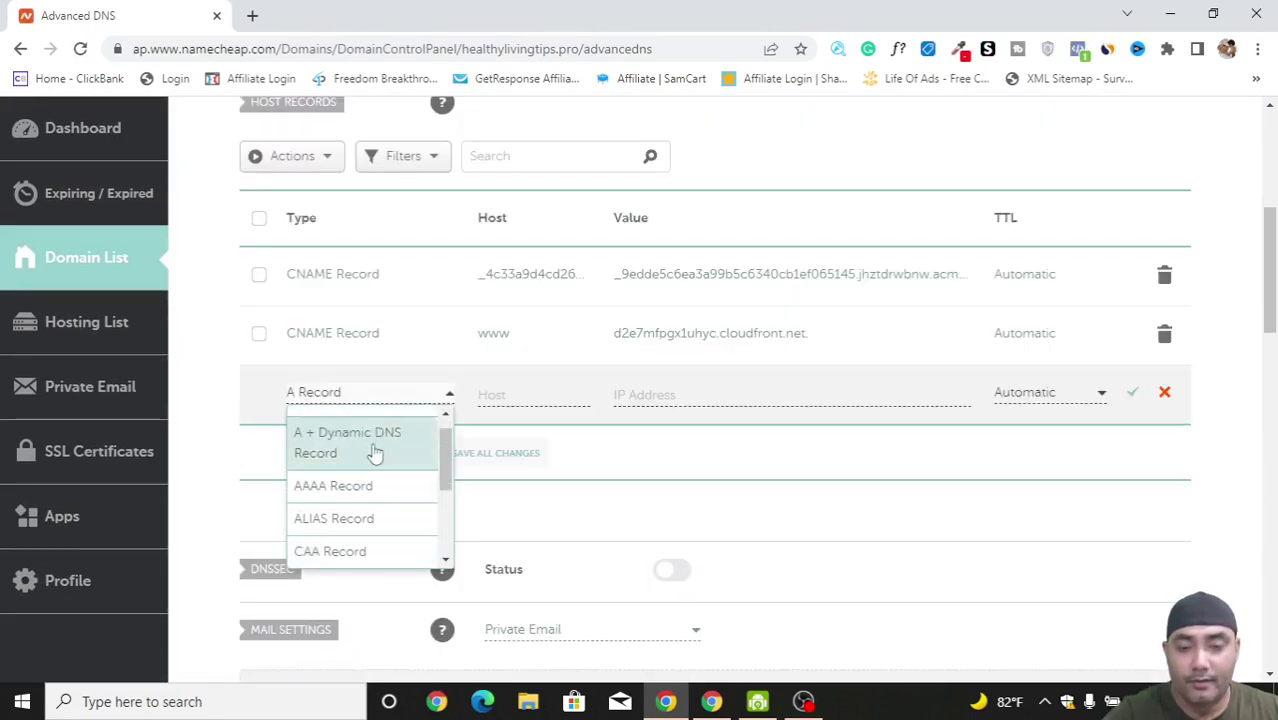
{"action": "scroll", "coordinate": [382, 507], "scroll_direction": "down", "scroll_amount": 1}
{"action": "scroll", "coordinate": [385, 518], "scroll_direction": "down", "scroll_amount": 1}
{"action": "left_click", "coordinate": [380, 492]}
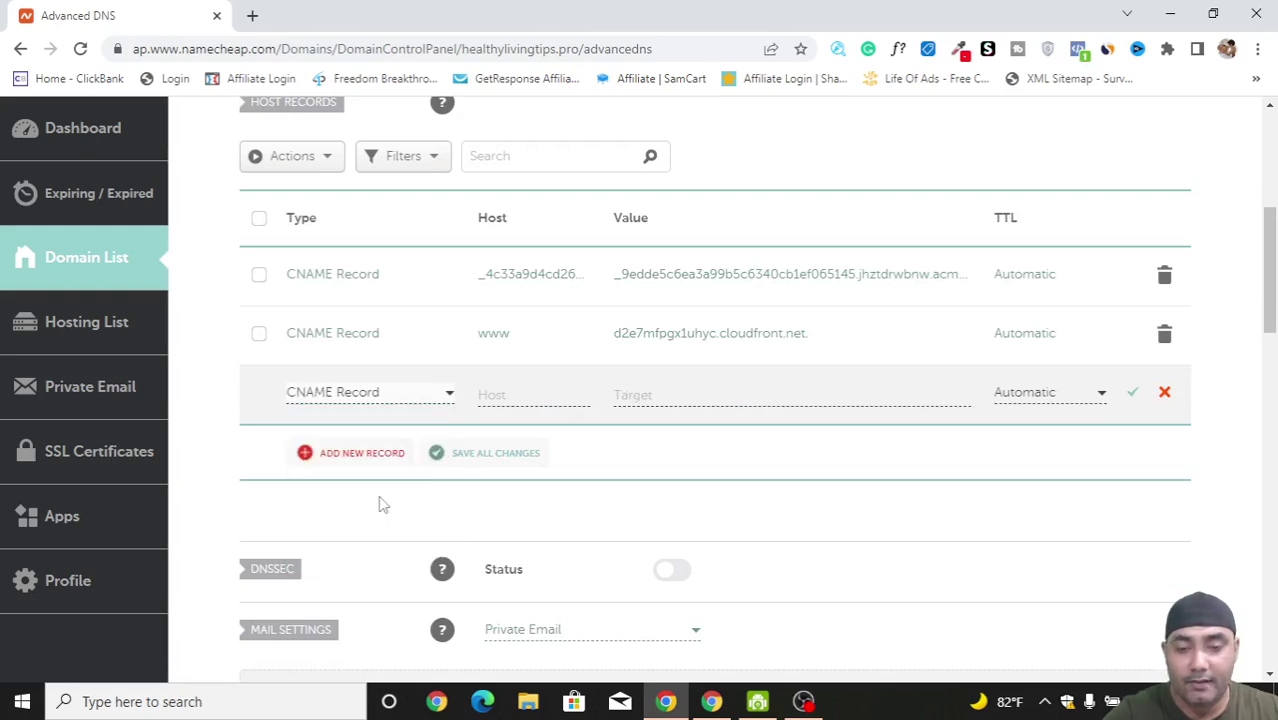
{"action": "left_click", "coordinate": [495, 395]}
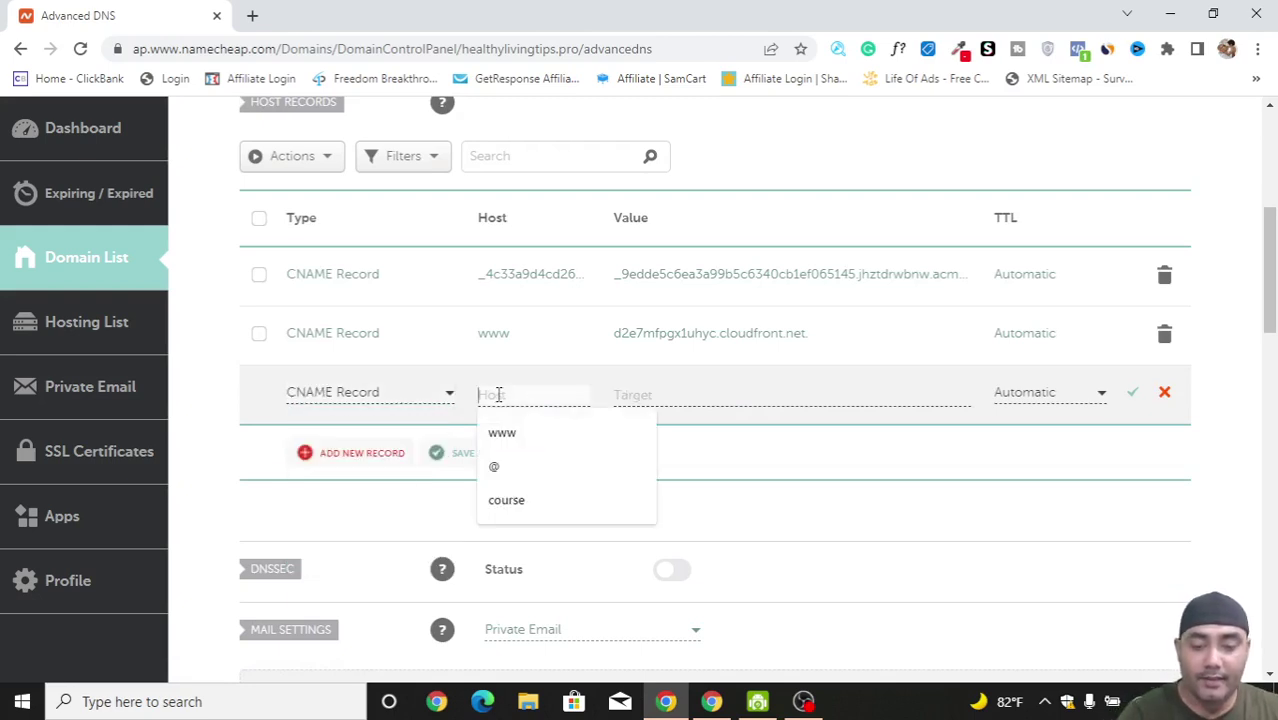
{"action": "type", "text": "si1539134"}
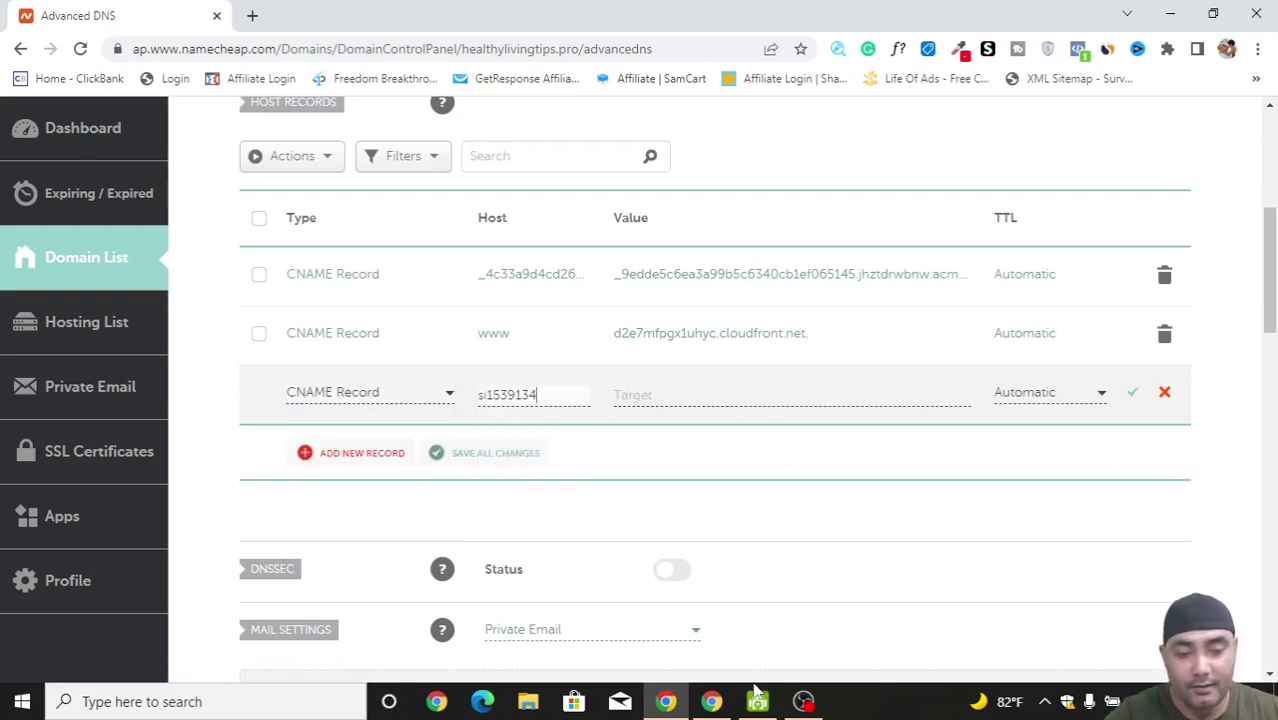
- Set the record's target to inbound.systeme.io, copied from Systeme.io, and save it
{"action": "left_click", "coordinate": [711, 701]}
{"action": "left_click_drag", "start_coordinate": [985, 333], "coordinate": [867, 333]}
{"action": "right_click", "coordinate": [910, 325]}
{"action": "left_click", "coordinate": [932, 340]}
{"action": "left_click", "coordinate": [665, 701]}
{"action": "left_click", "coordinate": [742, 394]}
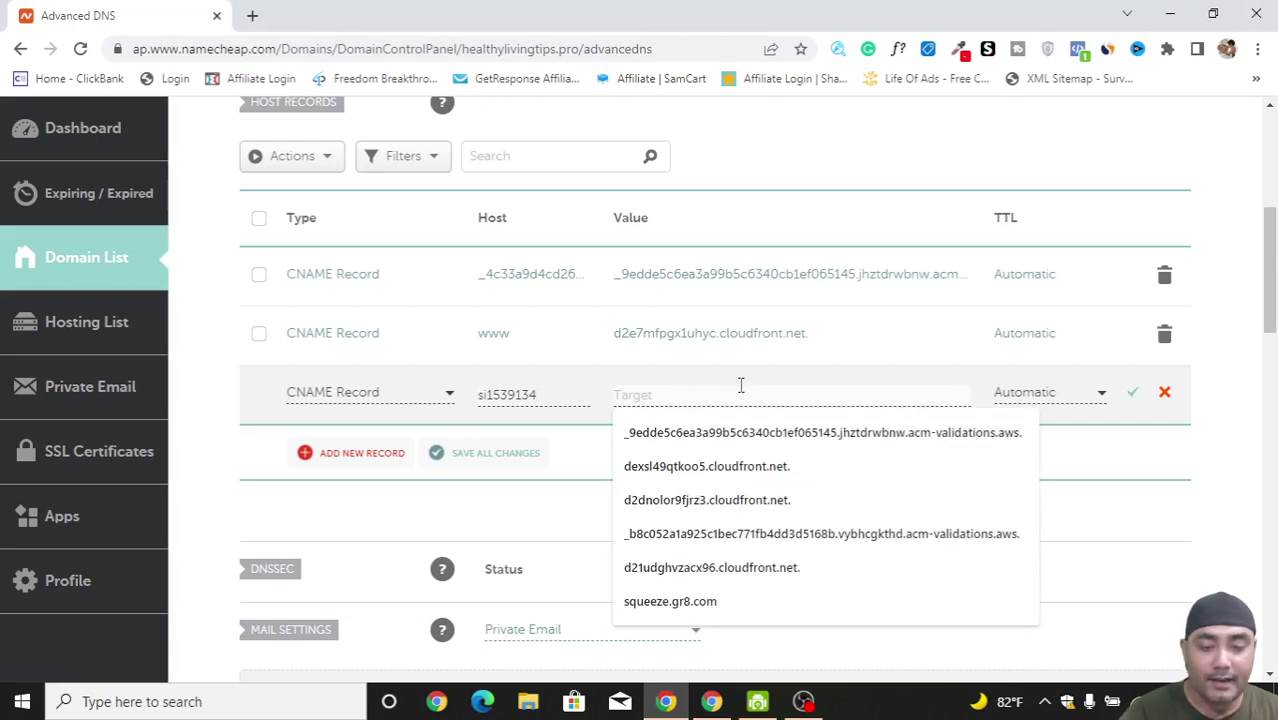
{"action": "key", "text": "ctrl+v"}
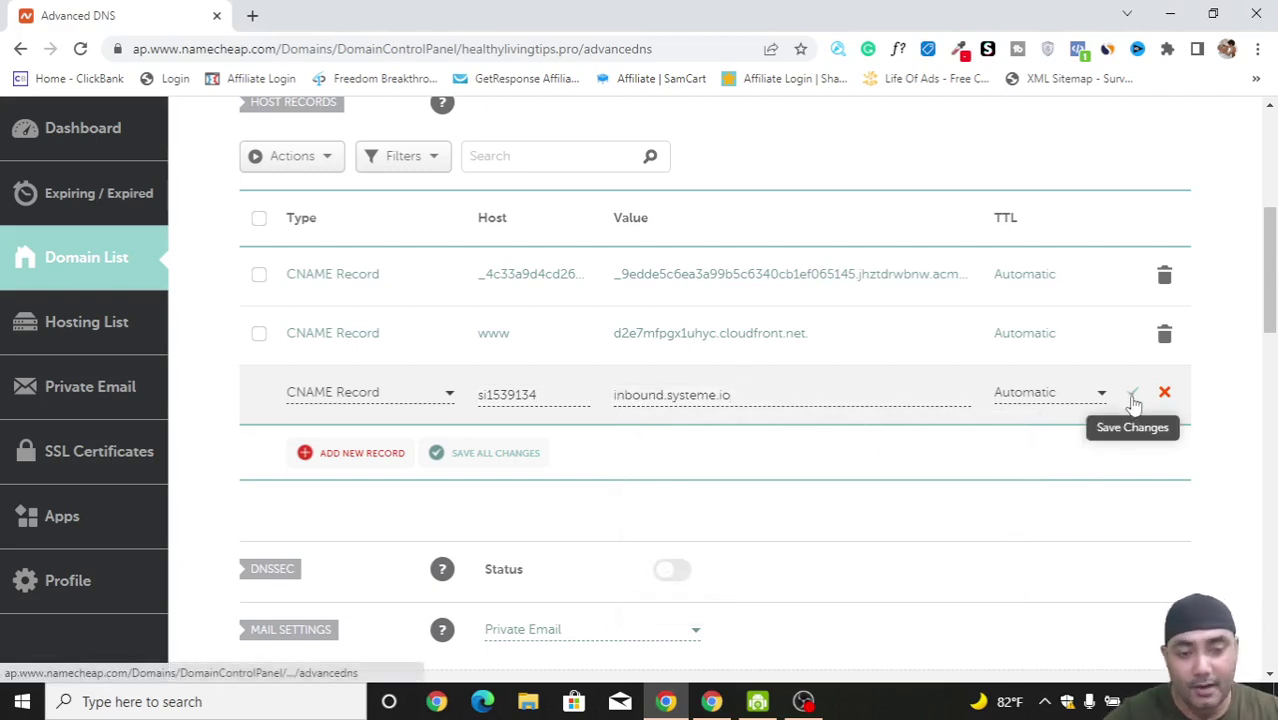
{"action": "left_click", "coordinate": [1133, 393]}
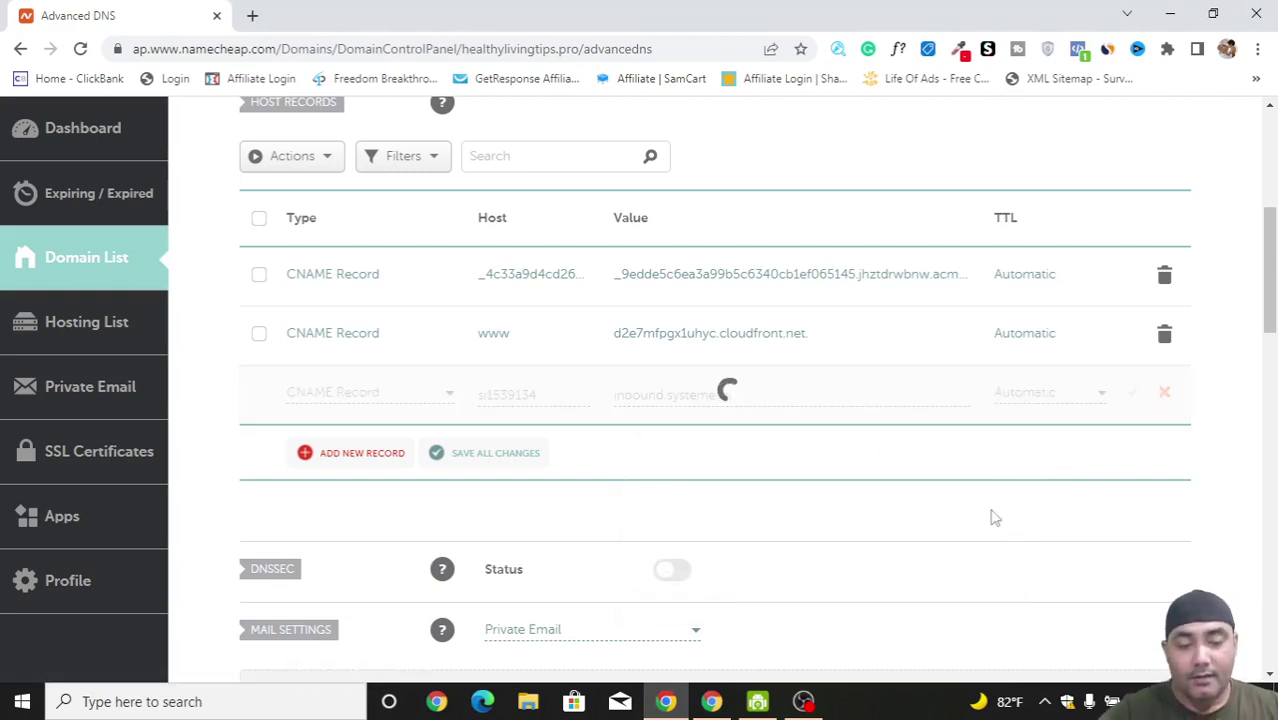
- Copy the second record's host systemeio1._domainkey from Systeme.io
{"action": "left_click", "coordinate": [711, 701]}
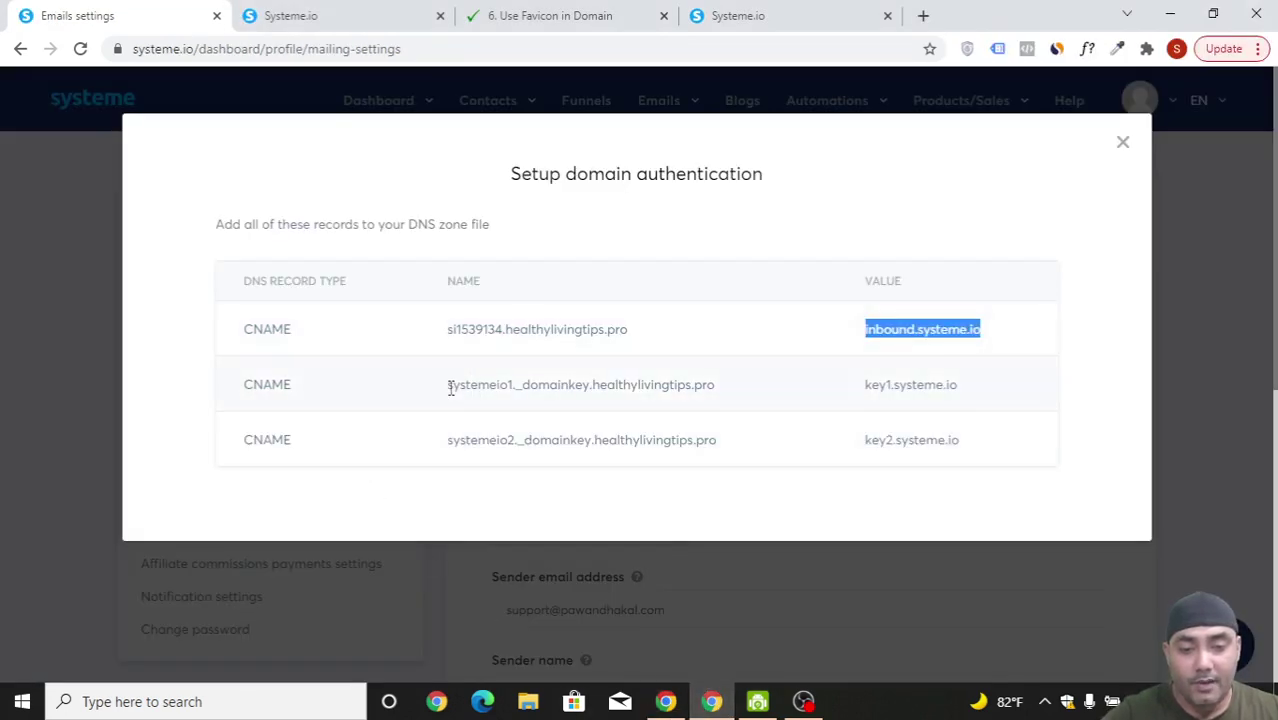
{"action": "left_click_drag", "start_coordinate": [450, 389], "coordinate": [590, 407]}
{"action": "right_click", "coordinate": [563, 390]}
{"action": "left_click", "coordinate": [578, 402]}
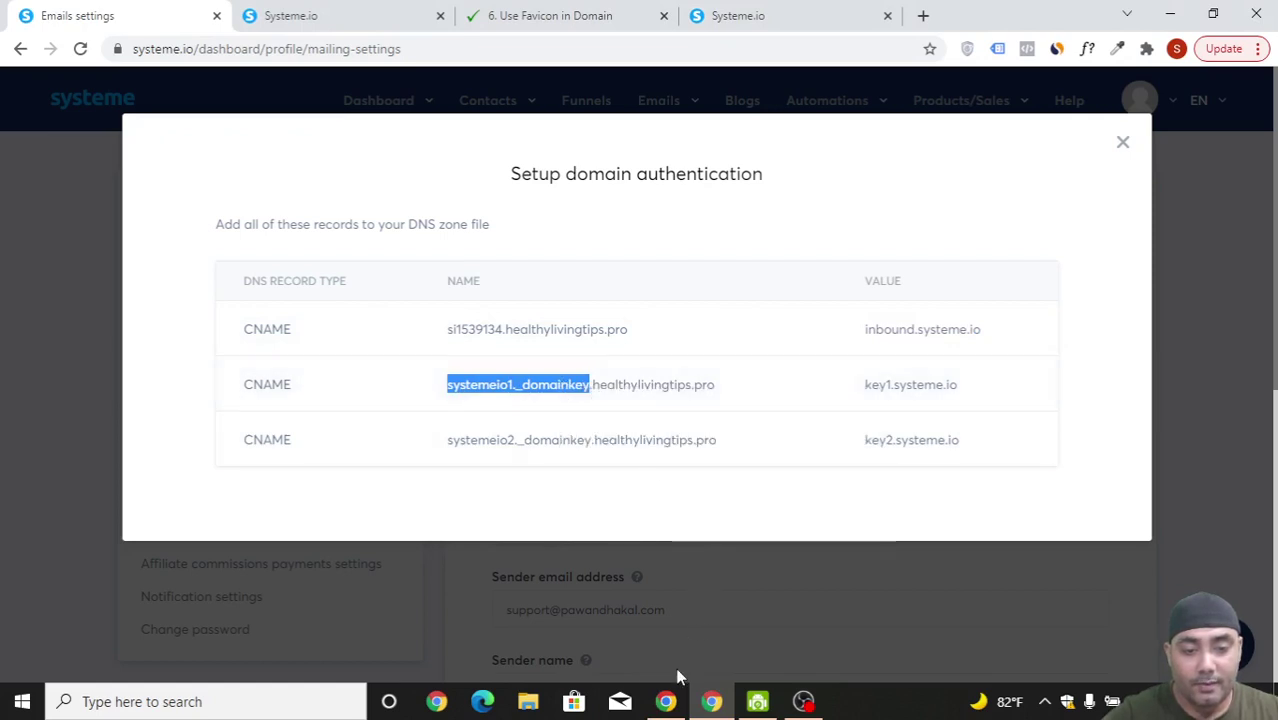
- Add a new CNAME record in Namecheap with host systemeio1._domainkey
{"action": "left_click", "coordinate": [665, 701]}
{"action": "left_click", "coordinate": [343, 466]}
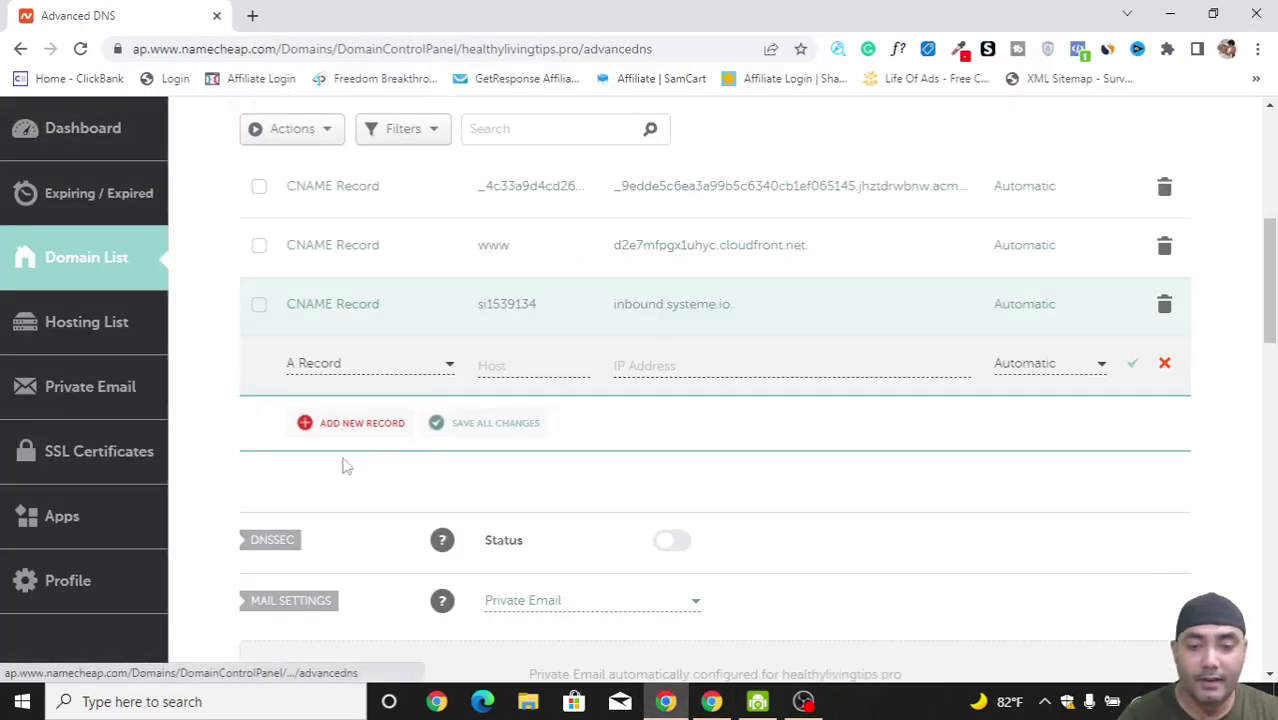
{"action": "left_click", "coordinate": [365, 363]}
{"action": "scroll", "coordinate": [365, 494], "scroll_direction": "down", "scroll_amount": 2}
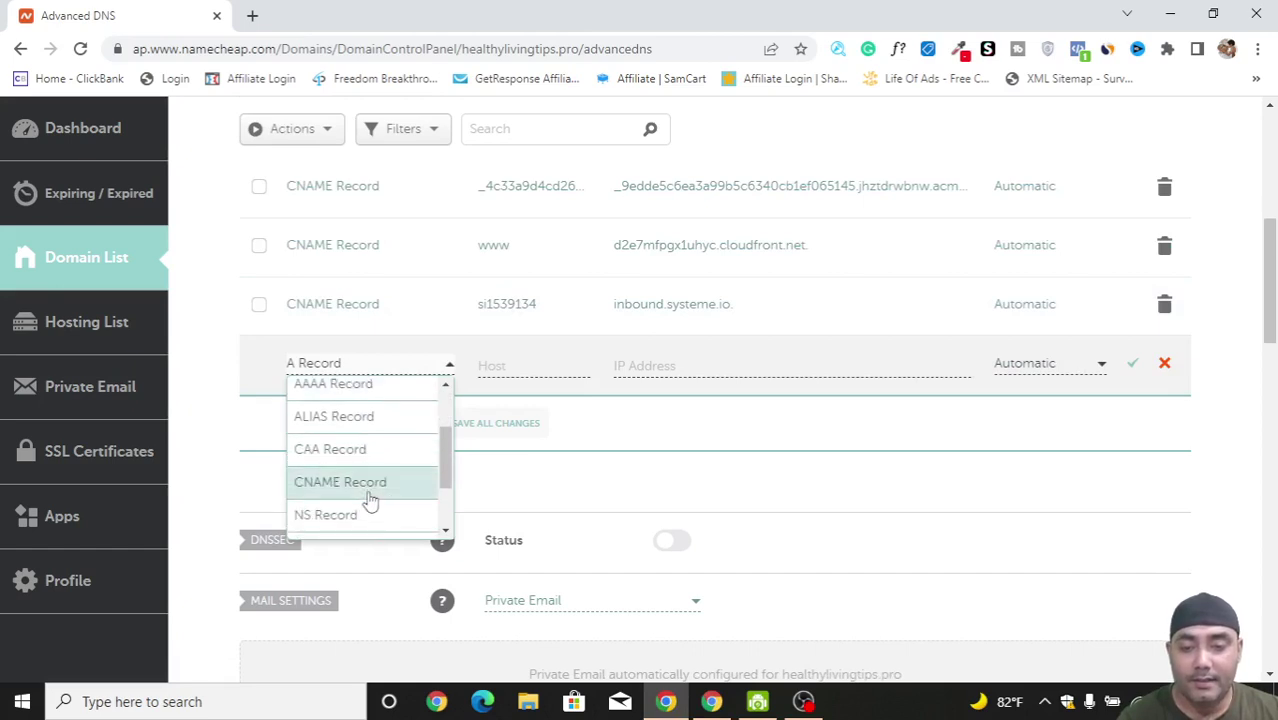
{"action": "left_click", "coordinate": [366, 484]}
{"action": "left_click", "coordinate": [520, 365]}
{"action": "key", "text": "ctrl+v"}
- Set its target to key1.systeme.io, copied from Systeme.io, and save the record
{"action": "left_click", "coordinate": [711, 701]}
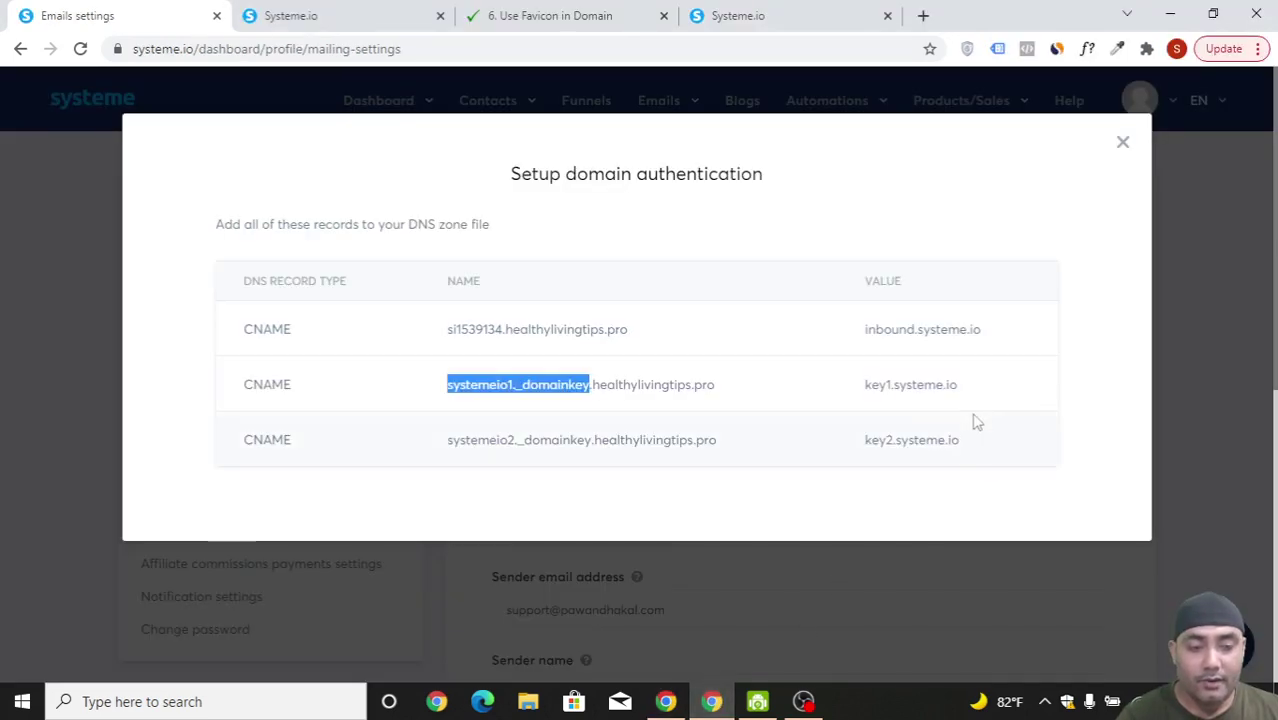
{"action": "left_click_drag", "start_coordinate": [958, 385], "coordinate": [869, 392]}
{"action": "key", "text": "ctrl+c"}
{"action": "left_click", "coordinate": [665, 701]}
{"action": "left_click", "coordinate": [795, 368]}
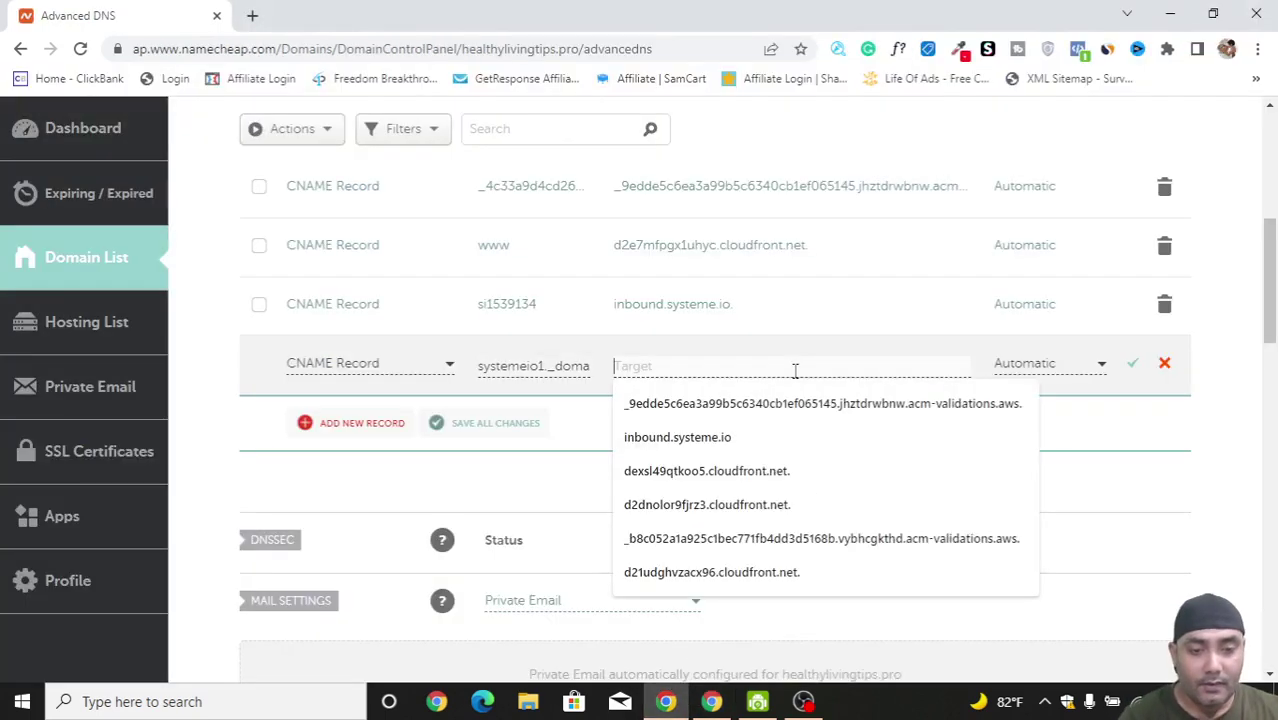
{"action": "key", "text": "ctrl+v"}
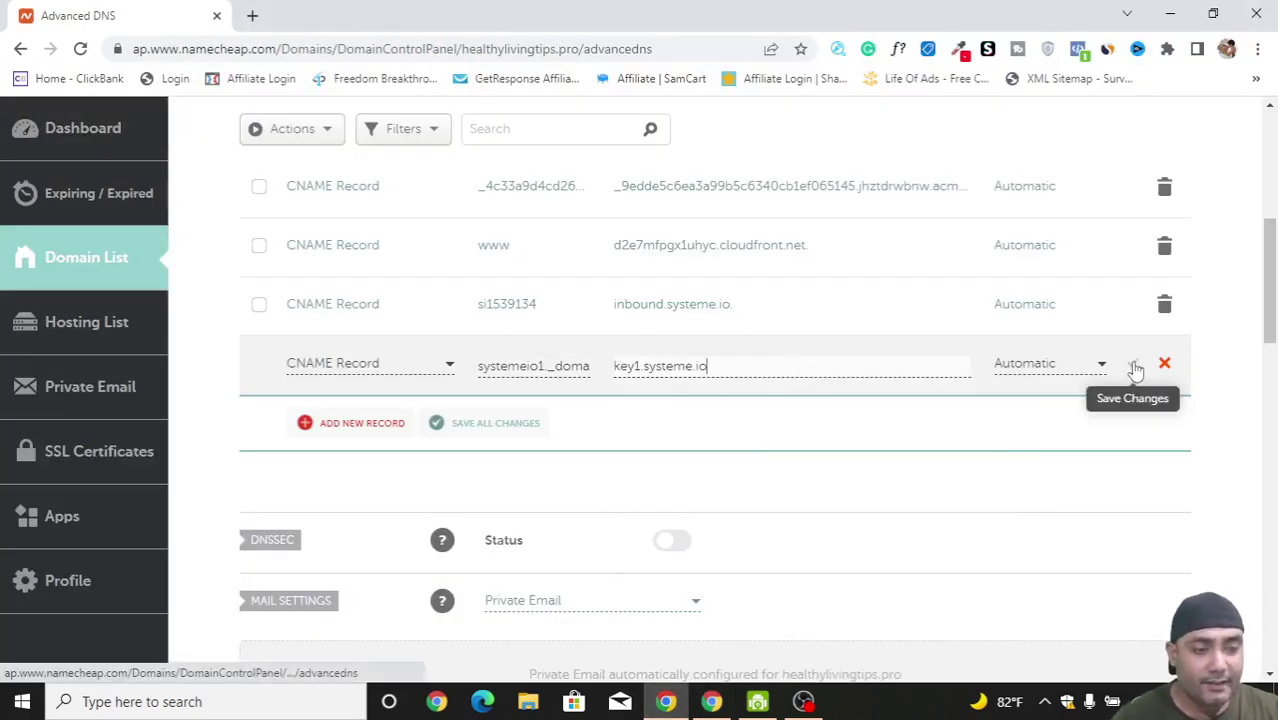
{"action": "left_click", "coordinate": [1135, 369]}
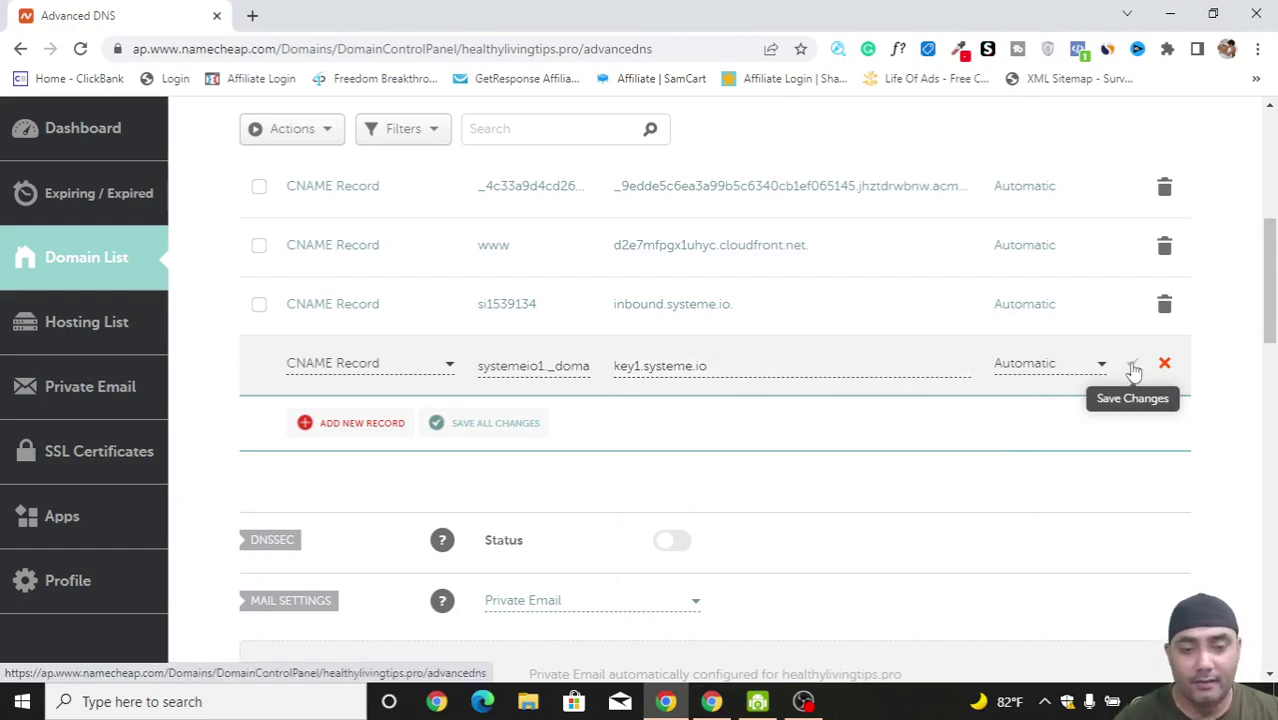
{"action": "left_click", "coordinate": [1132, 368]}
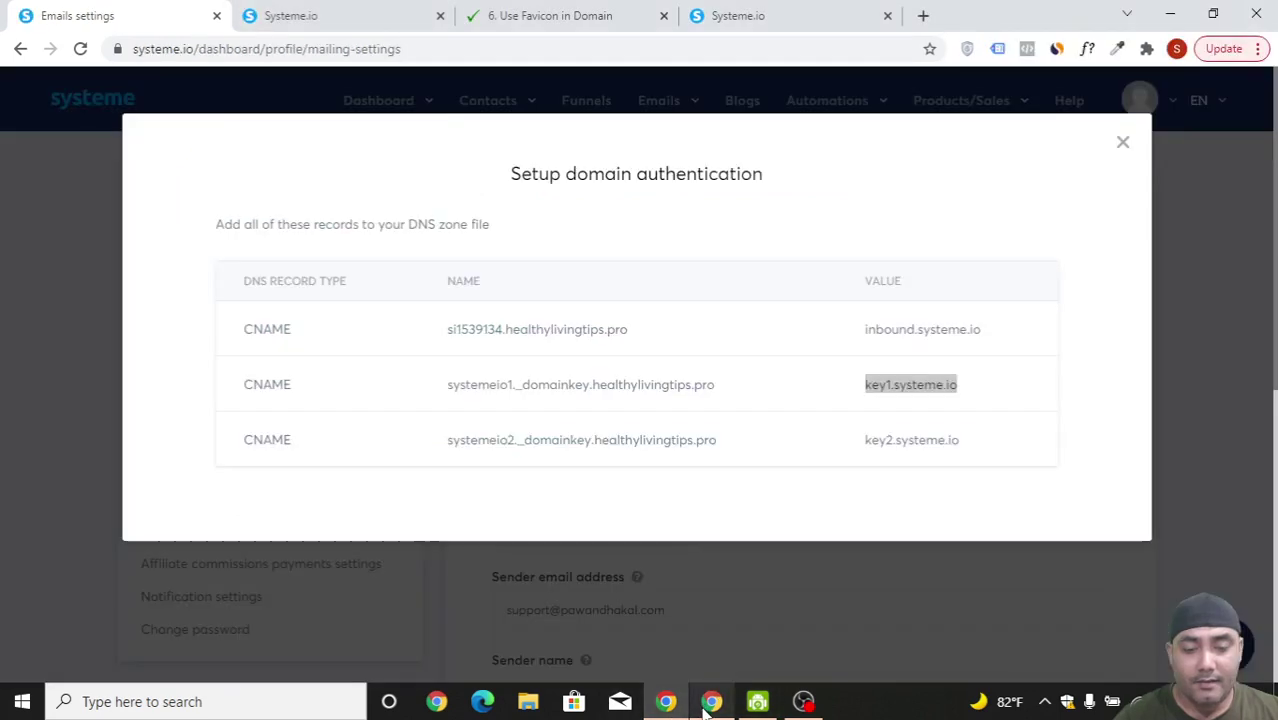
- Copy the third record's host systemeio2._domainkey from Systeme.io
{"action": "key", "text": "alt+Tab"}
{"action": "left_click_drag", "start_coordinate": [446, 440], "coordinate": [588, 440]}
{"action": "right_click", "coordinate": [566, 447]}
{"action": "left_click", "coordinate": [592, 458]}
{"action": "key", "text": "alt+Tab"}
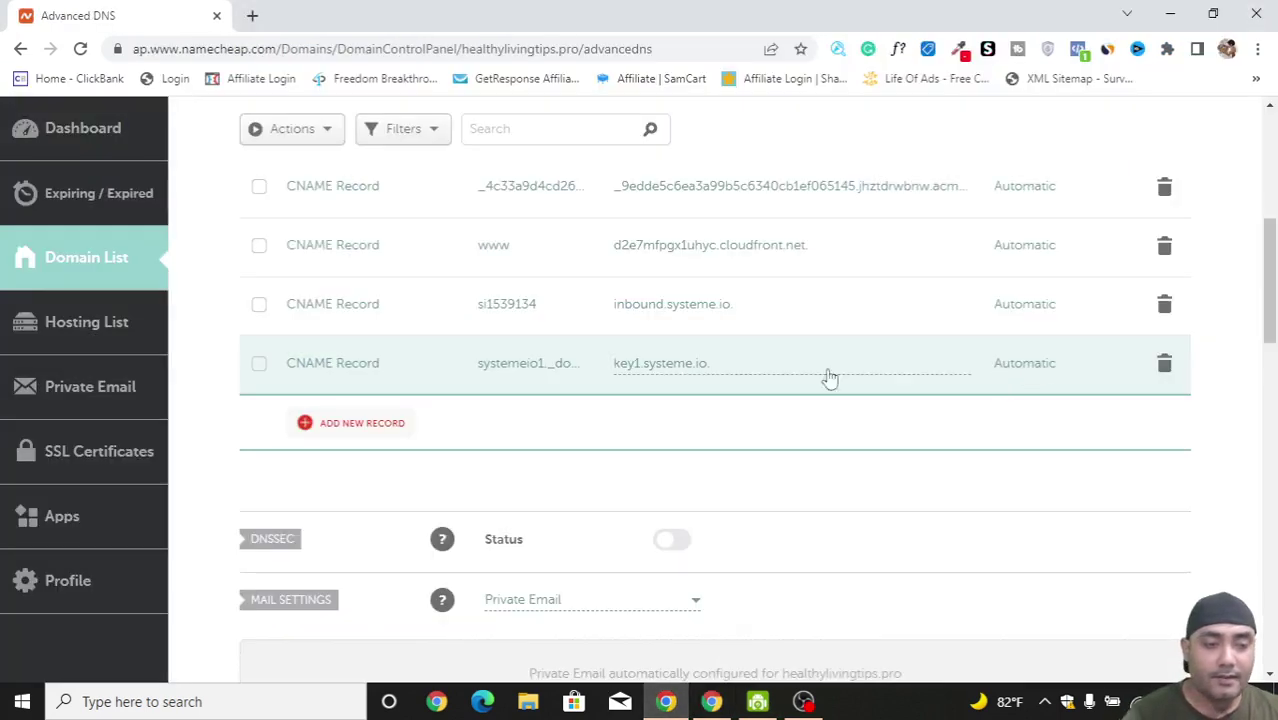
- Add another CNAME record in Namecheap with host systemeio2._domainkey
{"action": "left_click", "coordinate": [394, 434]}
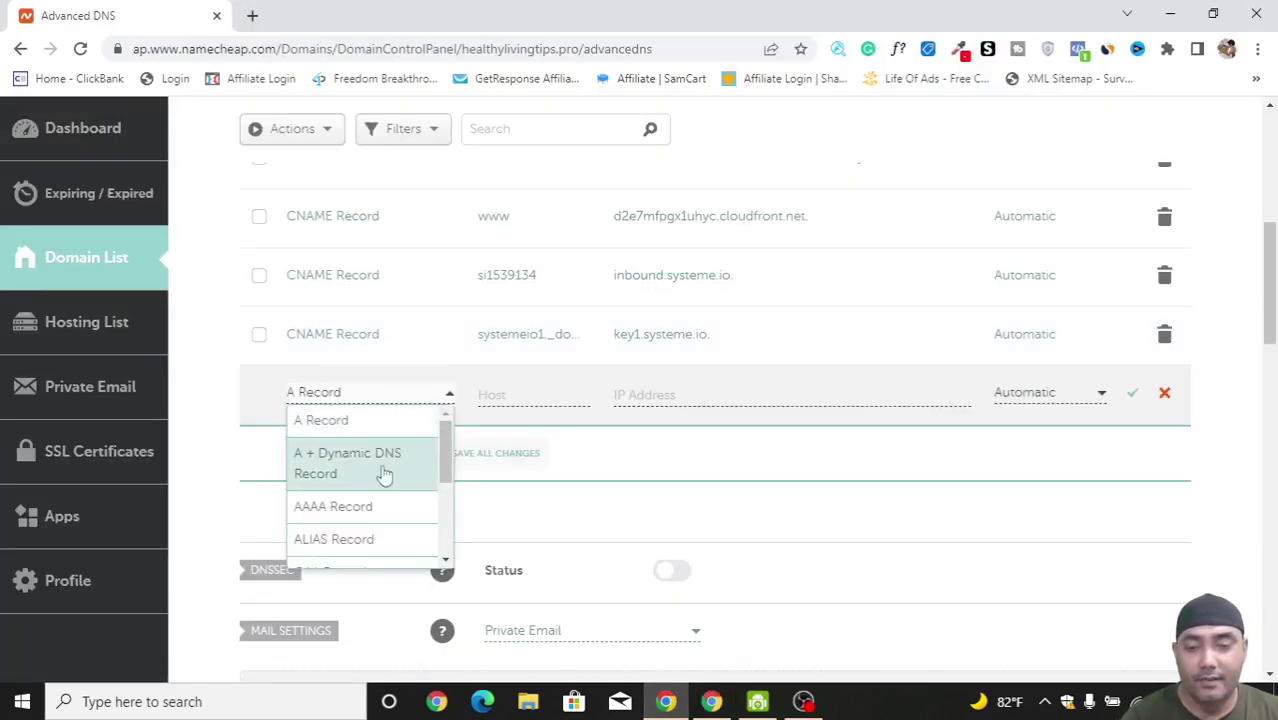
{"action": "scroll", "coordinate": [373, 475], "scroll_direction": "down", "scroll_amount": 1}
{"action": "scroll", "coordinate": [373, 517], "scroll_direction": "down", "scroll_amount": 1}
{"action": "left_click", "coordinate": [396, 512]}
{"action": "left_click", "coordinate": [555, 390]}
{"action": "key", "text": "ctrl+v"}
- Set its target to key2.systeme.io, copied from Systeme.io, and save the record
{"action": "left_click", "coordinate": [705, 705]}
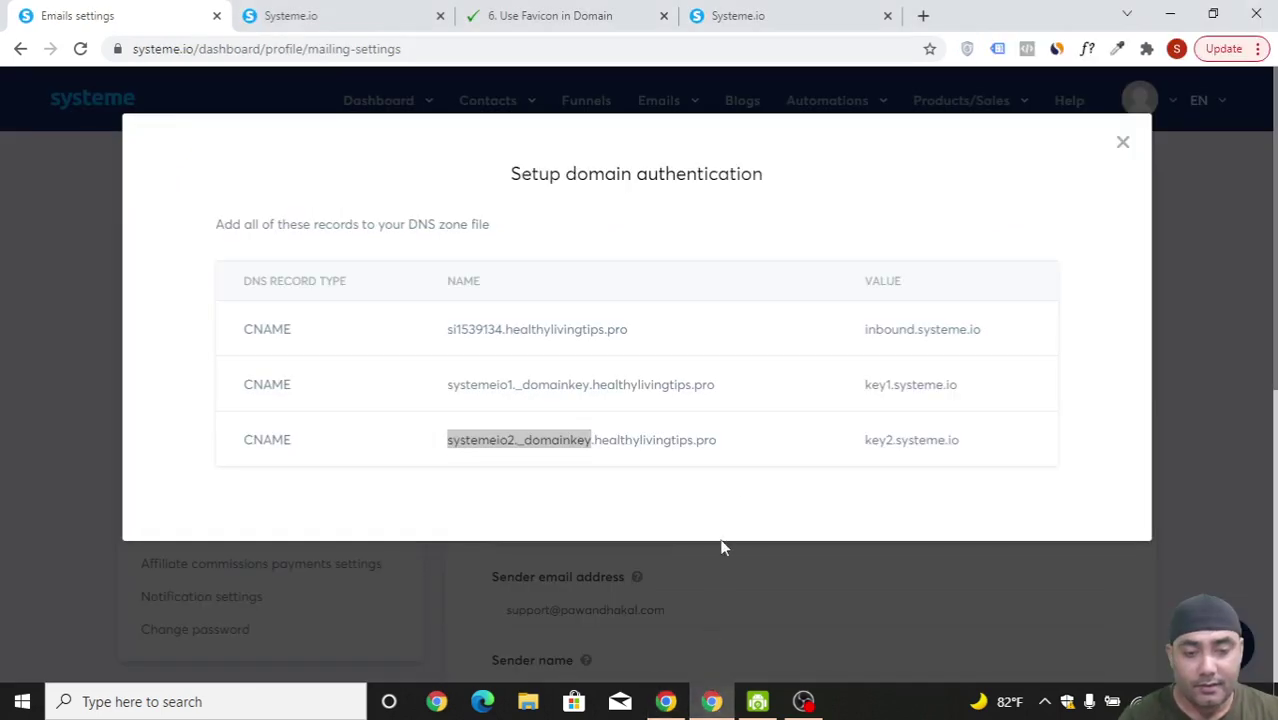
{"action": "left_click_drag", "start_coordinate": [968, 452], "coordinate": [869, 440]}
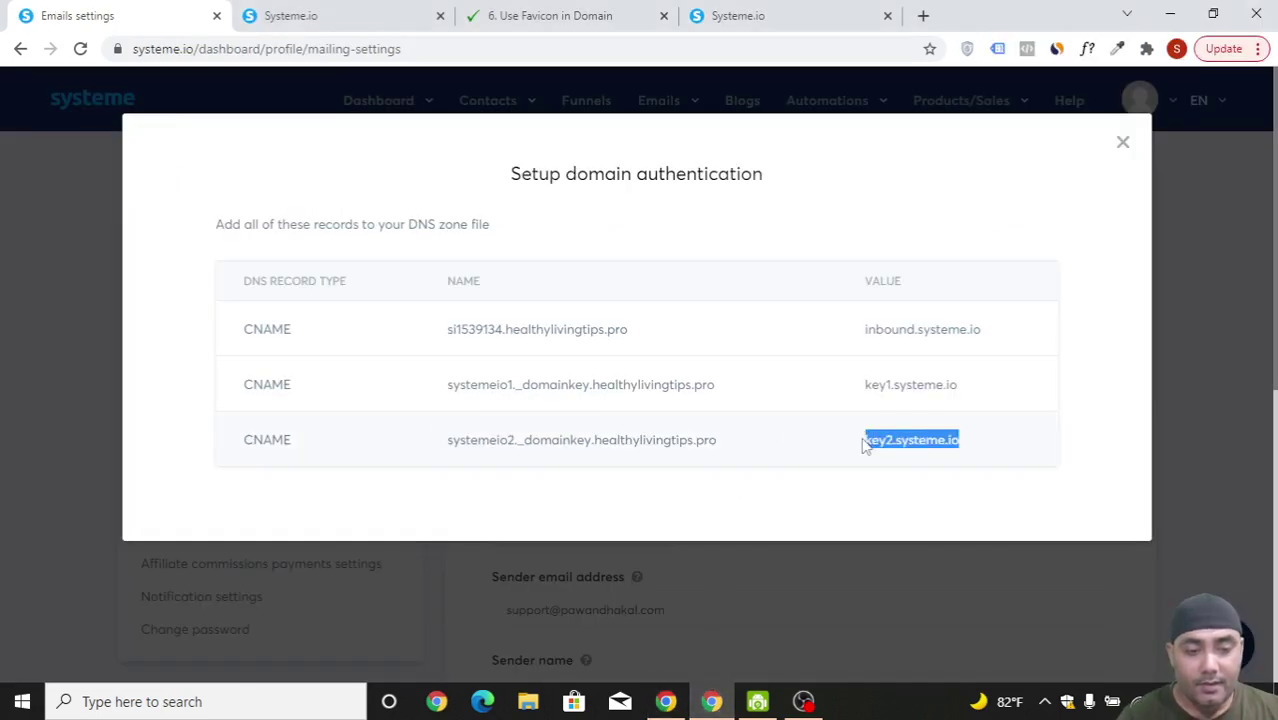
{"action": "right_click", "coordinate": [893, 437]}
{"action": "left_click", "coordinate": [910, 444]}
{"action": "left_click", "coordinate": [665, 701]}
{"action": "left_click", "coordinate": [861, 400]}
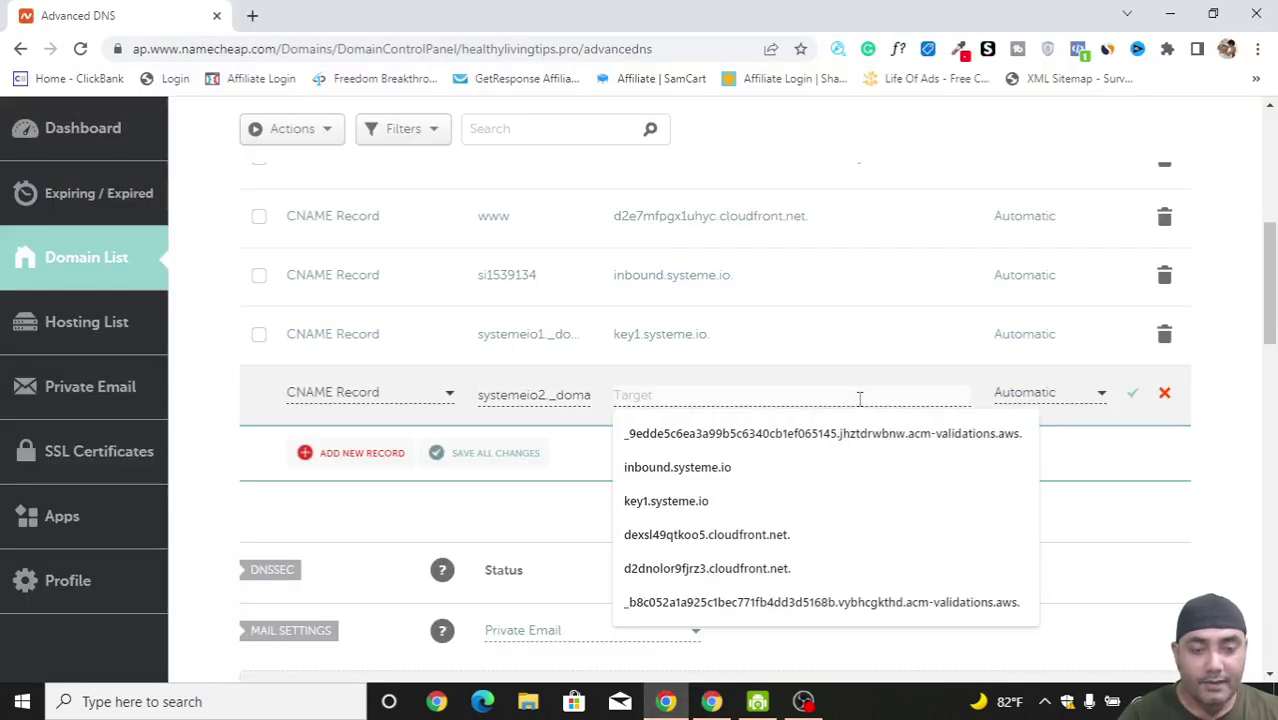
{"action": "key", "text": "ctrl+v"}
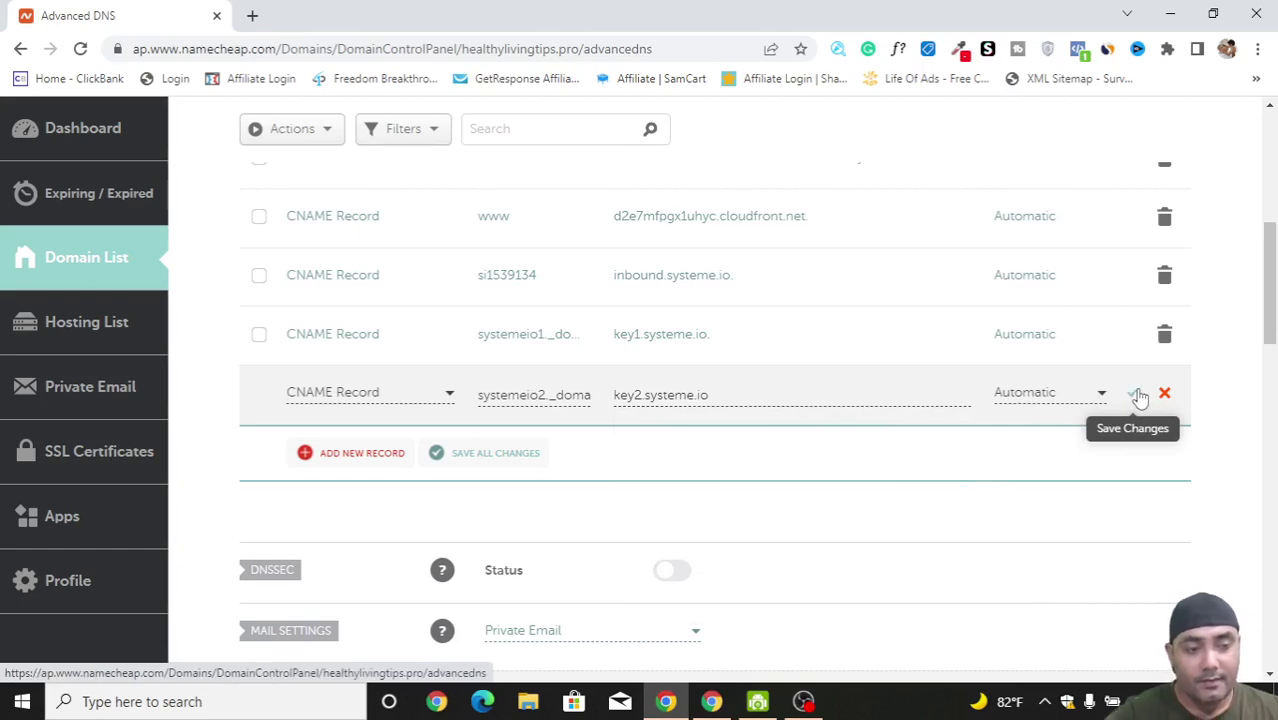
{"action": "left_click", "coordinate": [1136, 395]}
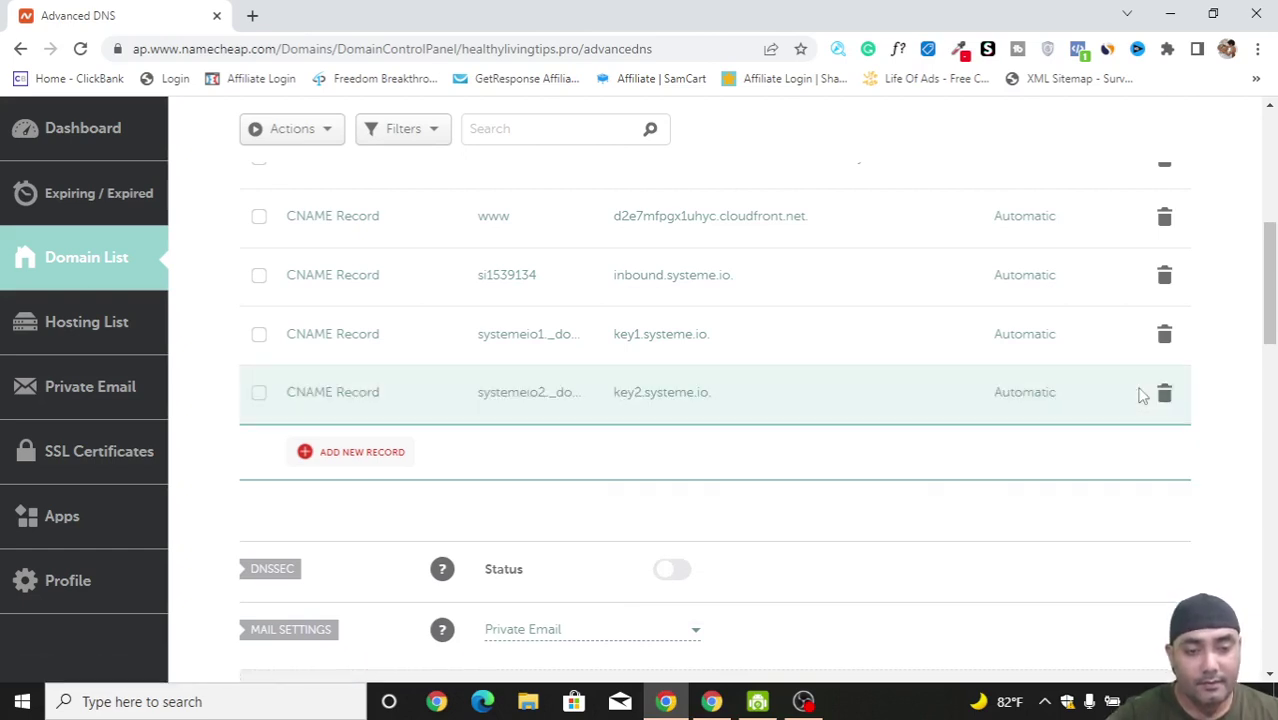
{"action": "scroll", "coordinate": [1142, 395], "scroll_direction": "up", "scroll_amount": 2}
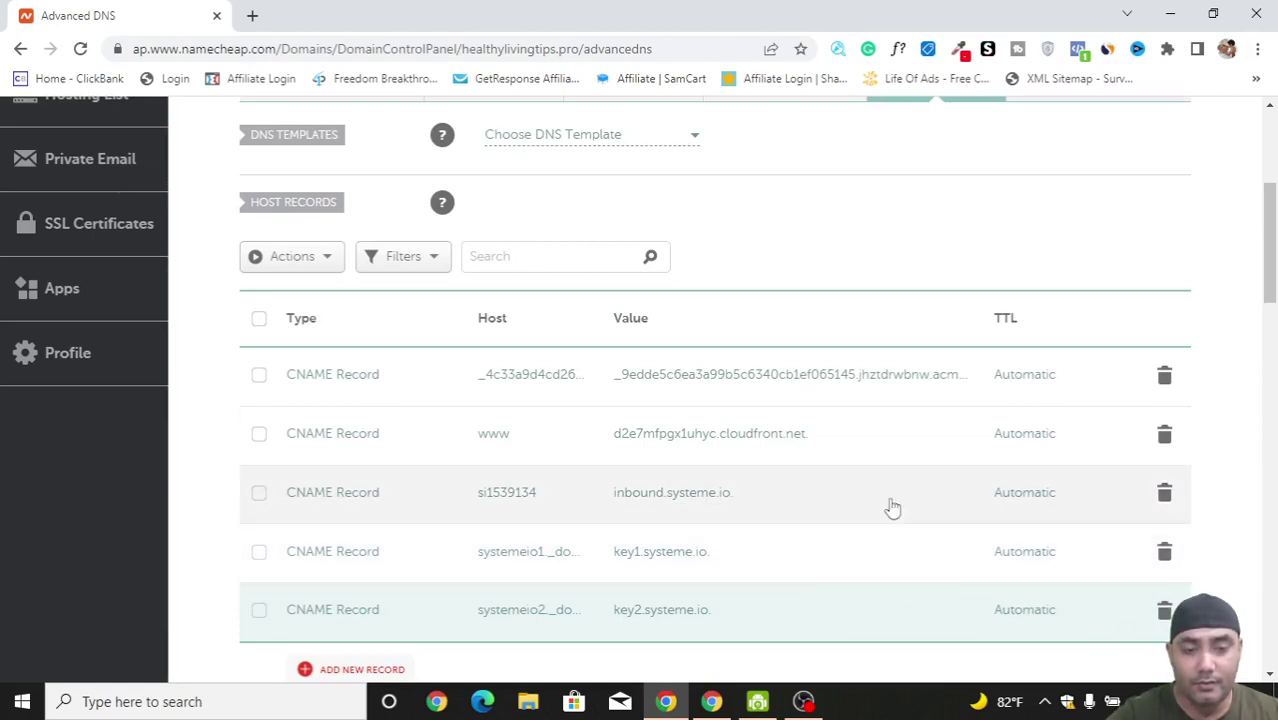
{"action": "scroll", "coordinate": [967, 291], "scroll_direction": "up", "scroll_amount": 1}
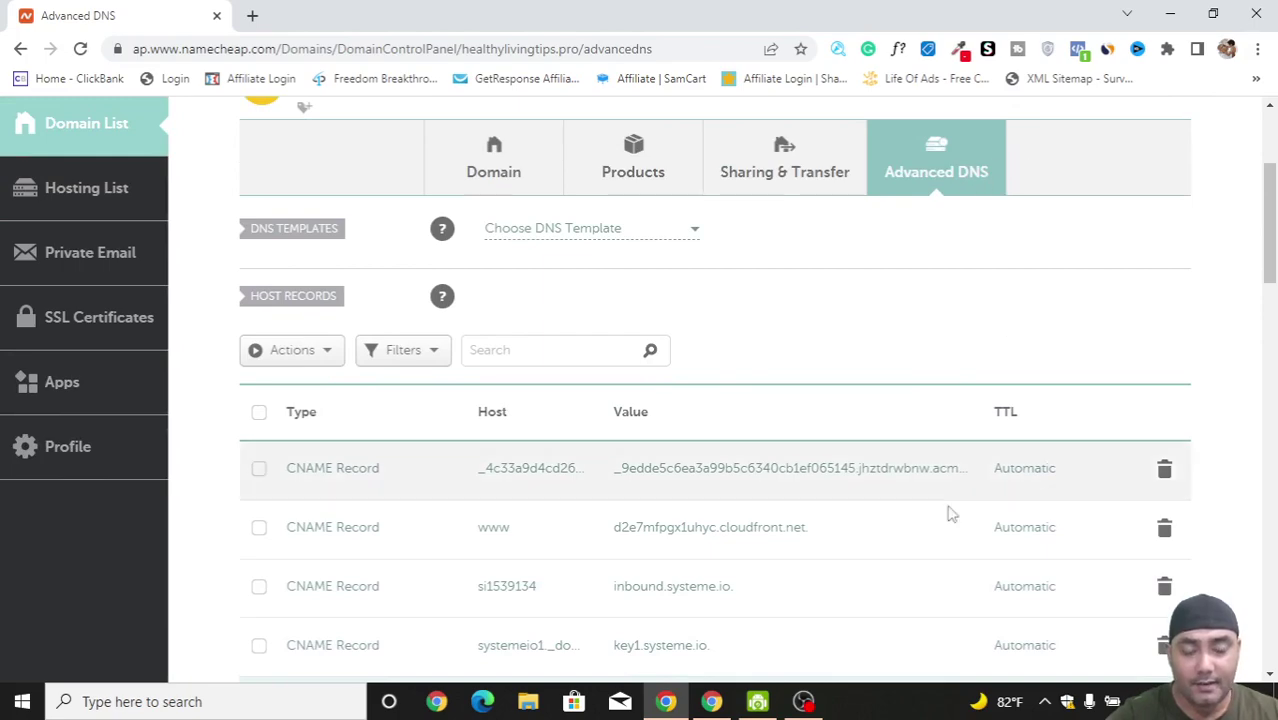
- Close the authentication dialog and reload mailing settings to see healthylivingtips.pro as Pending
{"action": "left_click", "coordinate": [711, 701]}
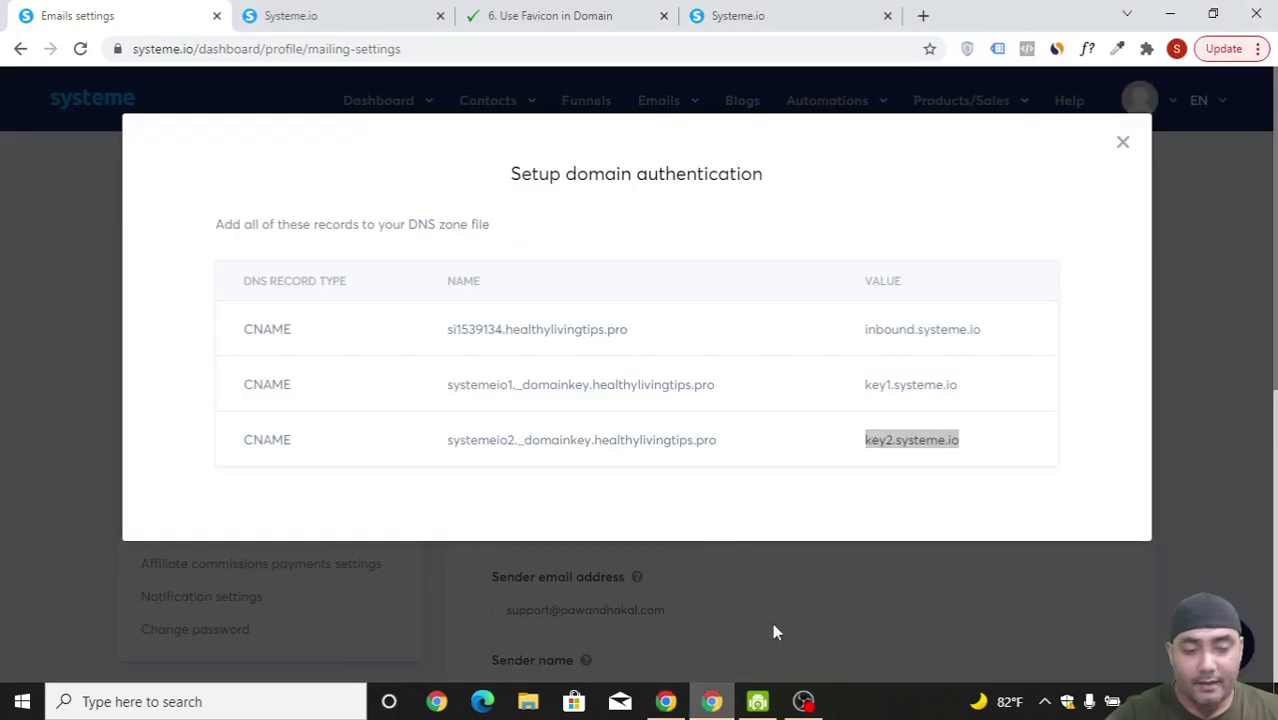
{"action": "left_click", "coordinate": [1116, 147]}
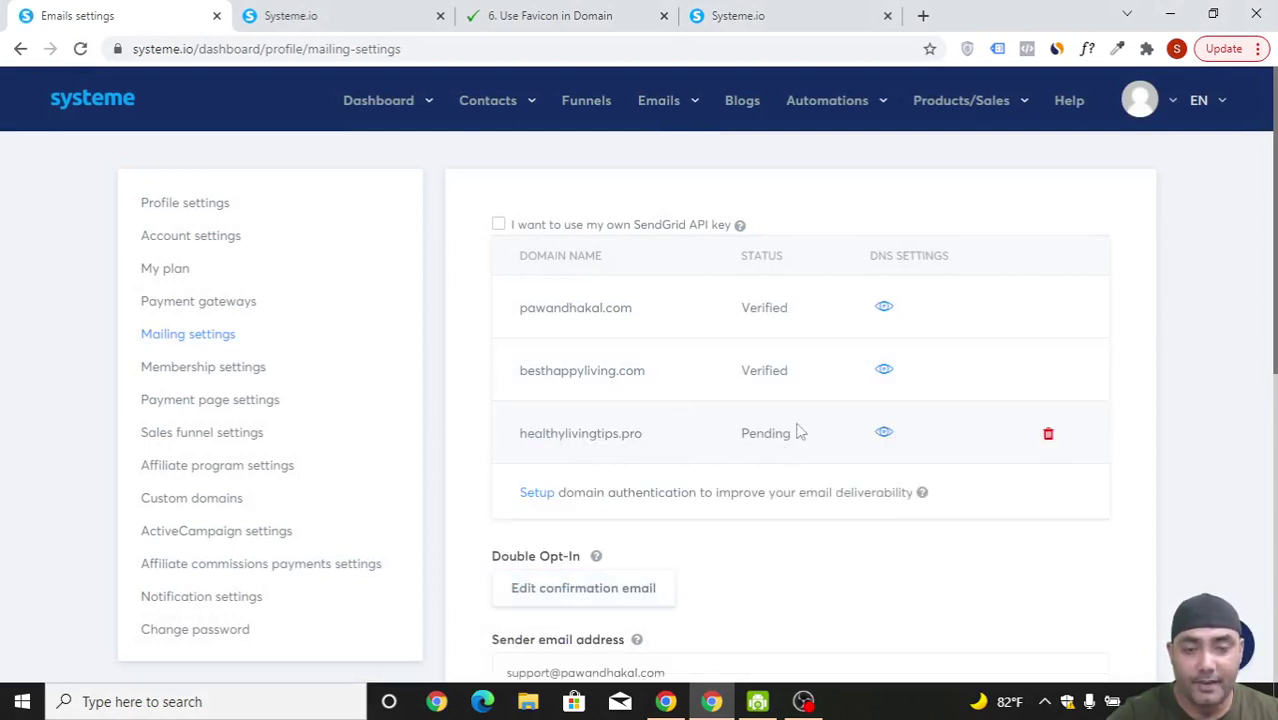
{"action": "left_click", "coordinate": [80, 48]}
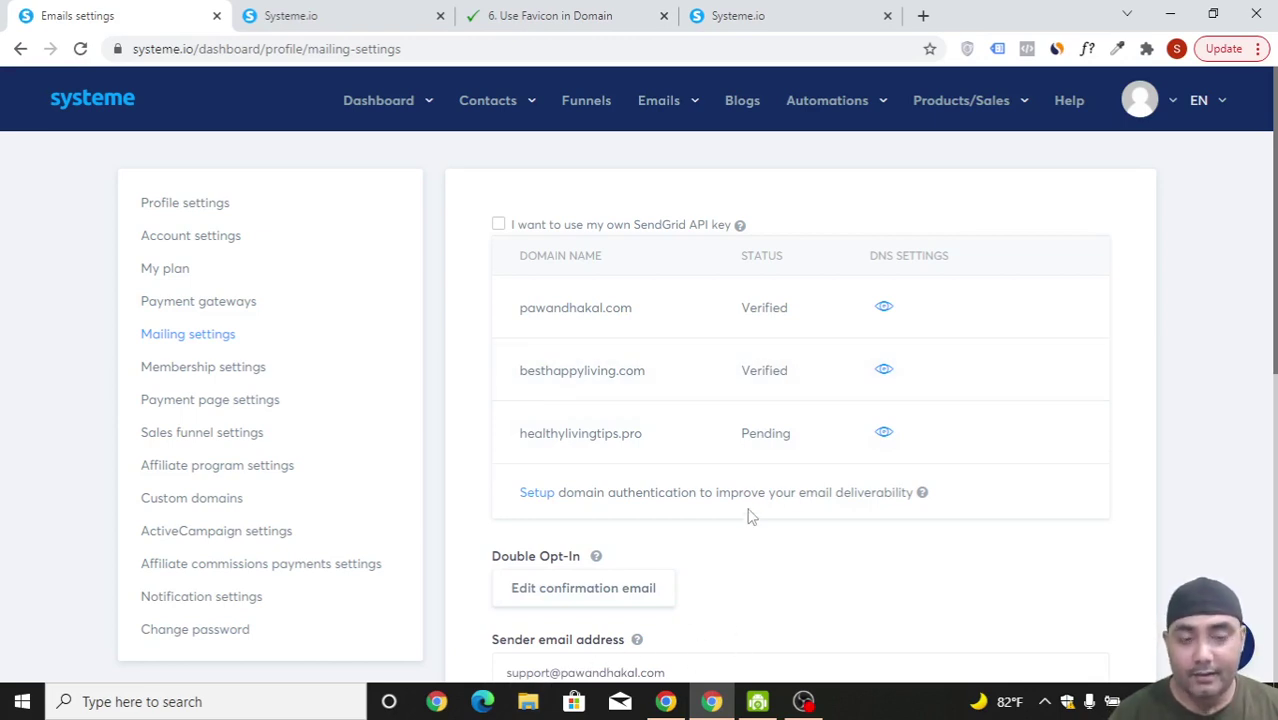
{"action": "left_click_drag", "start_coordinate": [652, 440], "coordinate": [518, 441]}
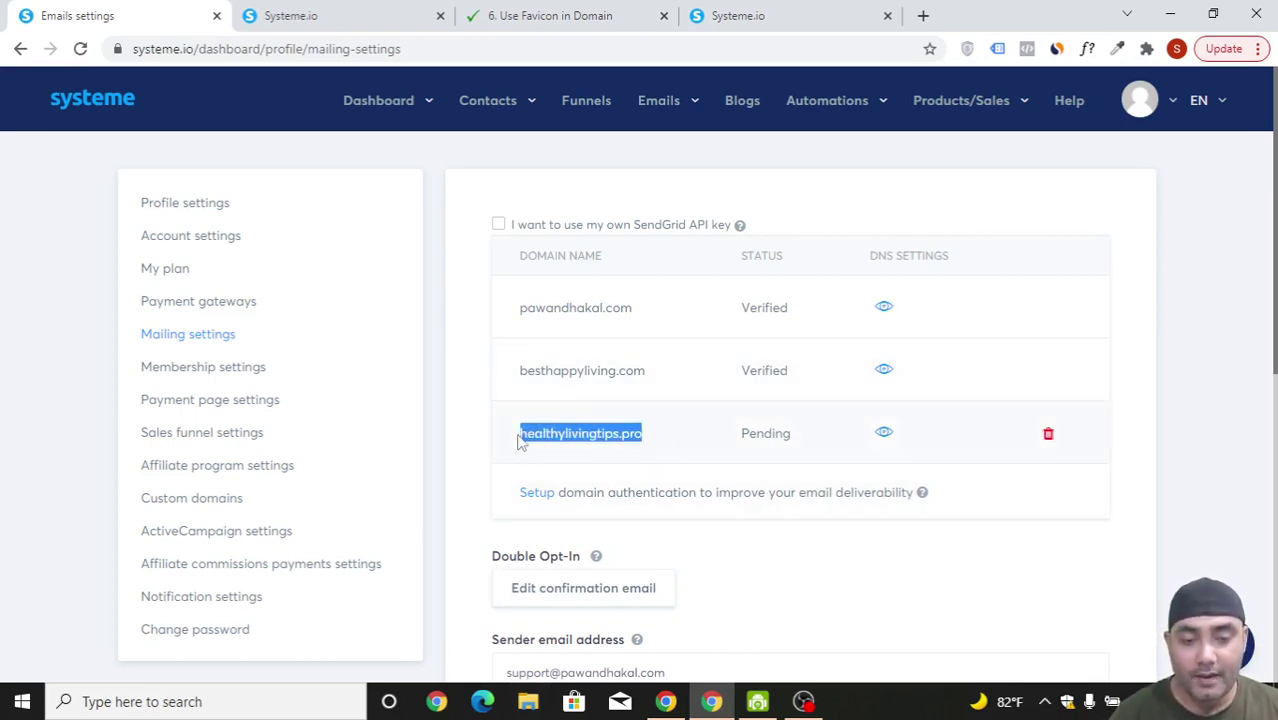
{"action": "left_click", "coordinate": [760, 592]}
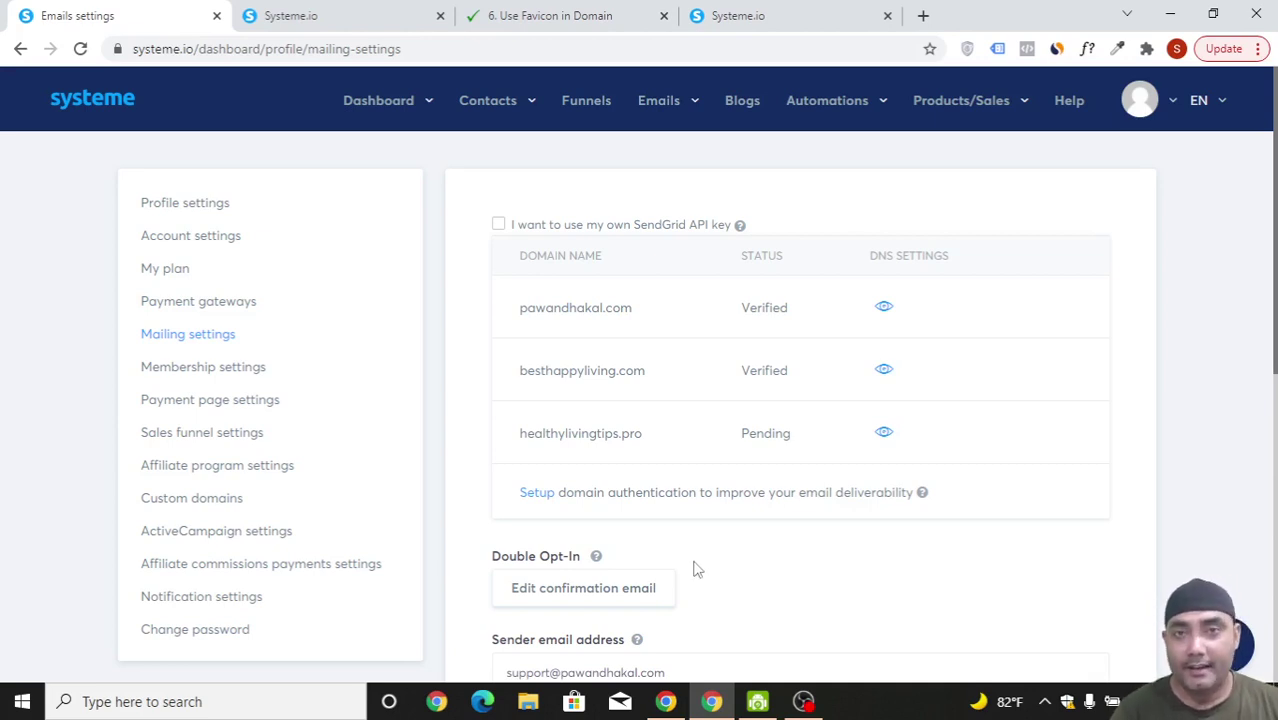
{"action": "left_click", "coordinate": [293, 14]}
{"action": "left_click", "coordinate": [790, 14]}
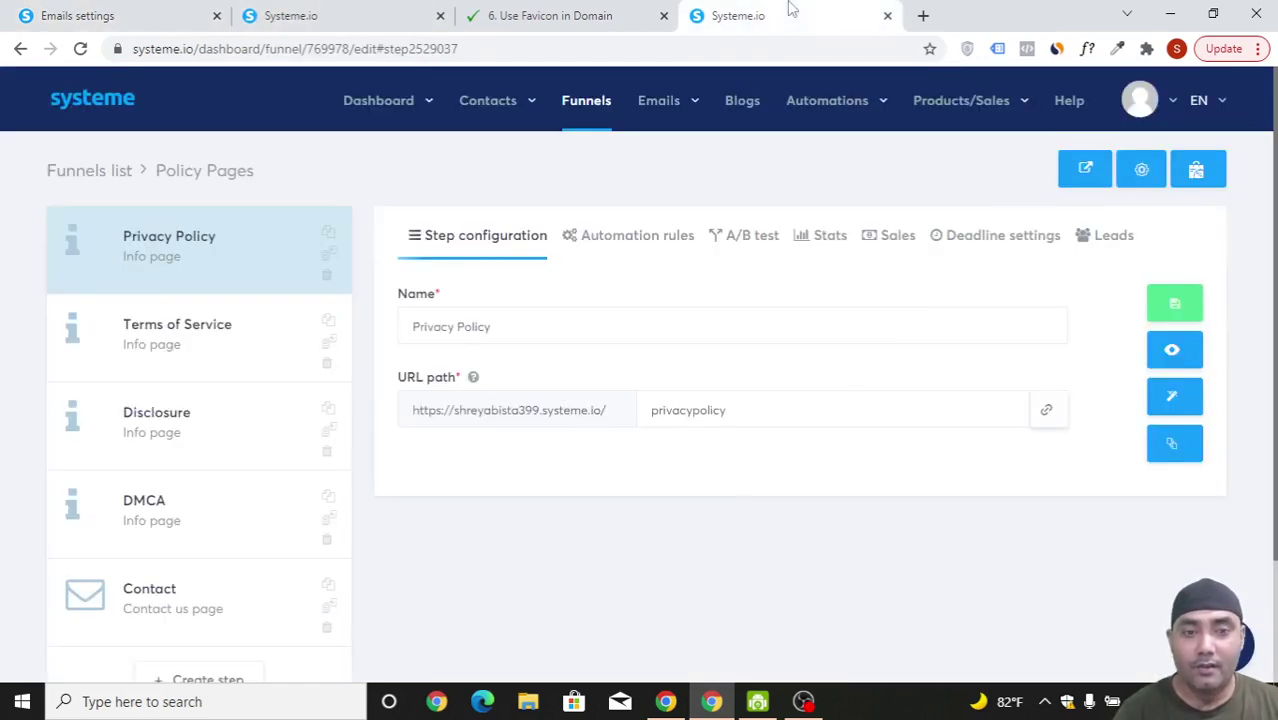
{"action": "left_click", "coordinate": [395, 10]}
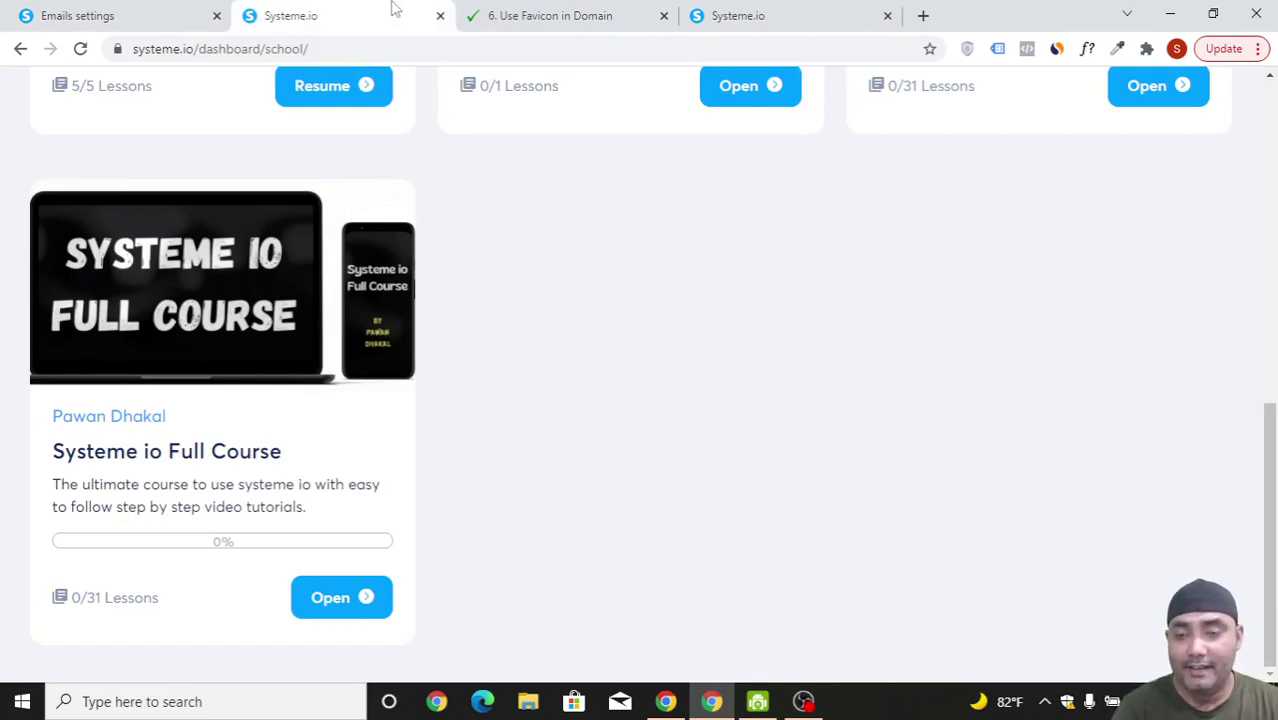
{"action": "left_click", "coordinate": [733, 12]}
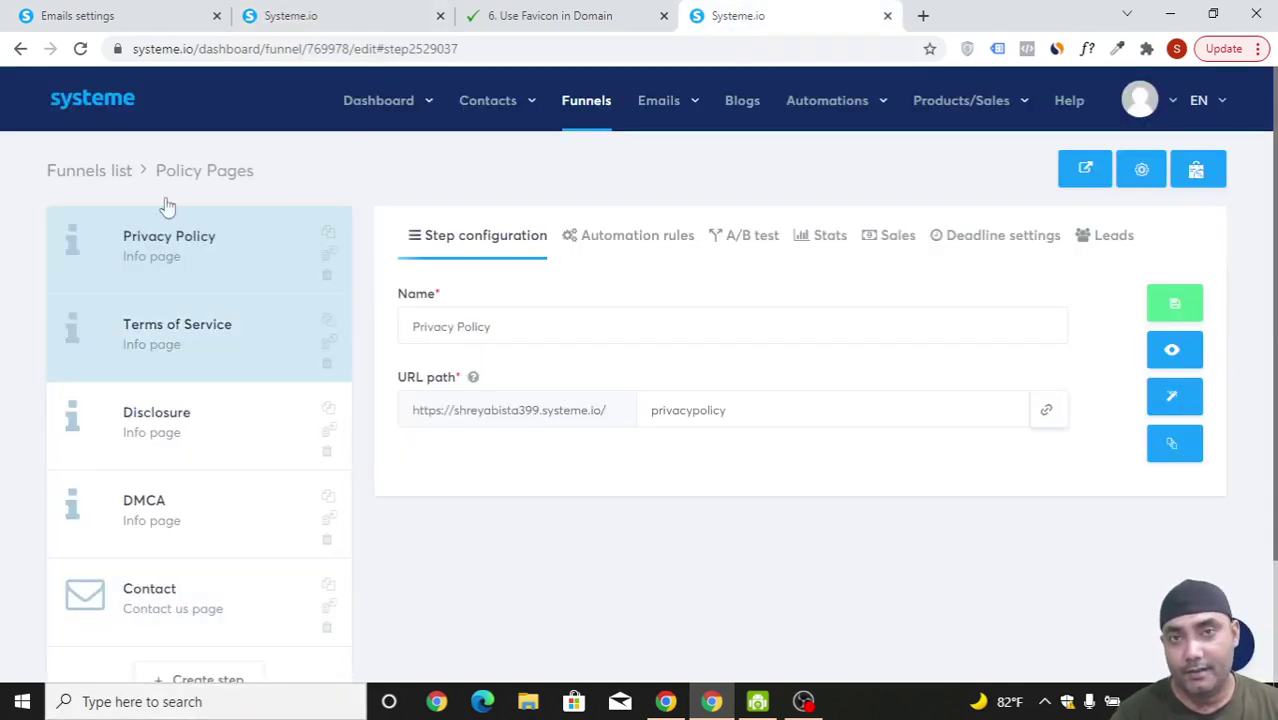
{"action": "left_click", "coordinate": [100, 15]}
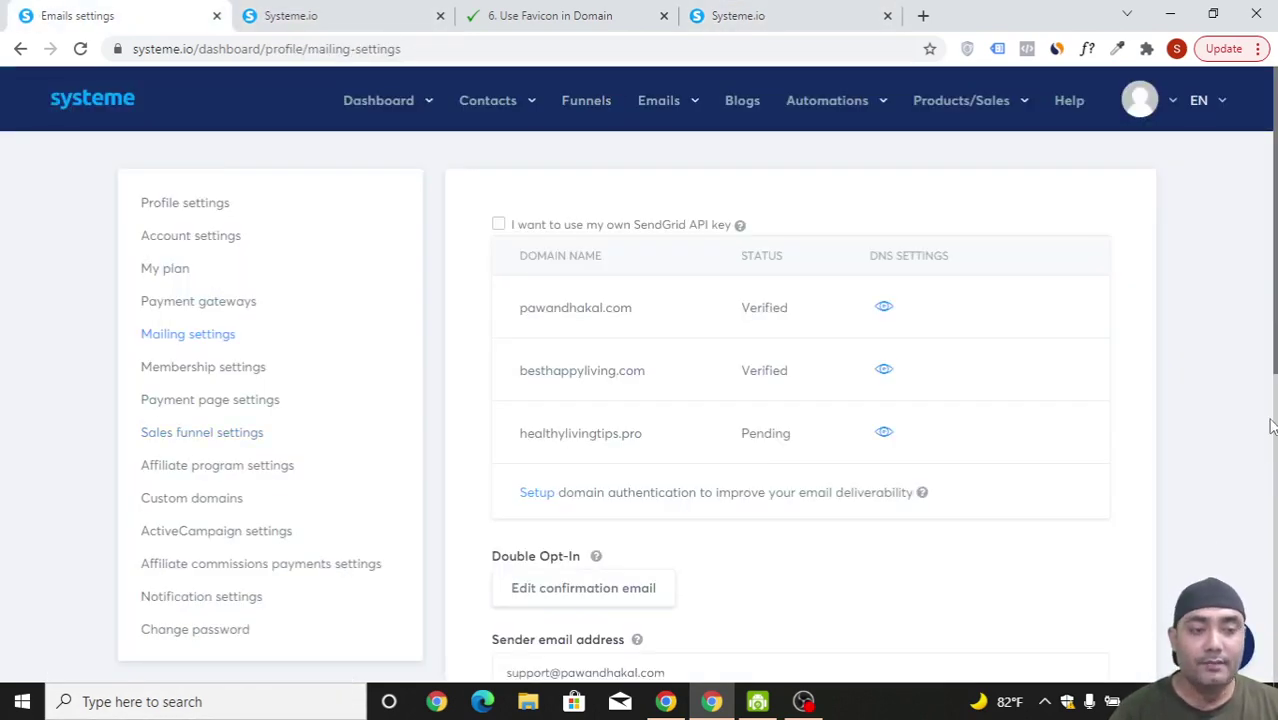